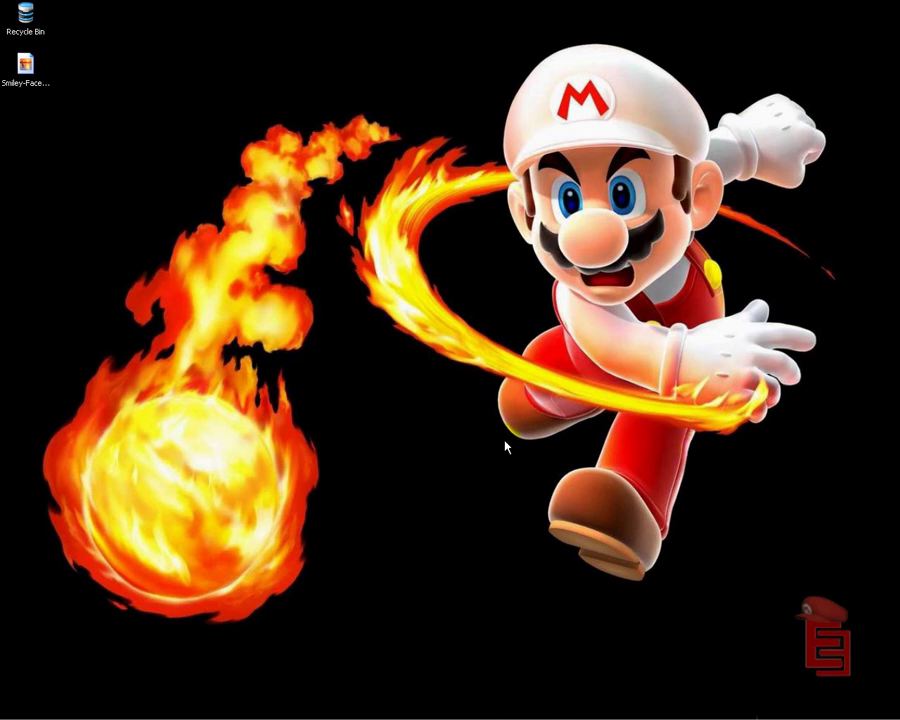
Launch Adobe Photoshop CS4 from the auto-hide dock at the left screen edge.
{"action": "mouse_move", "coordinate": [10, 380]}
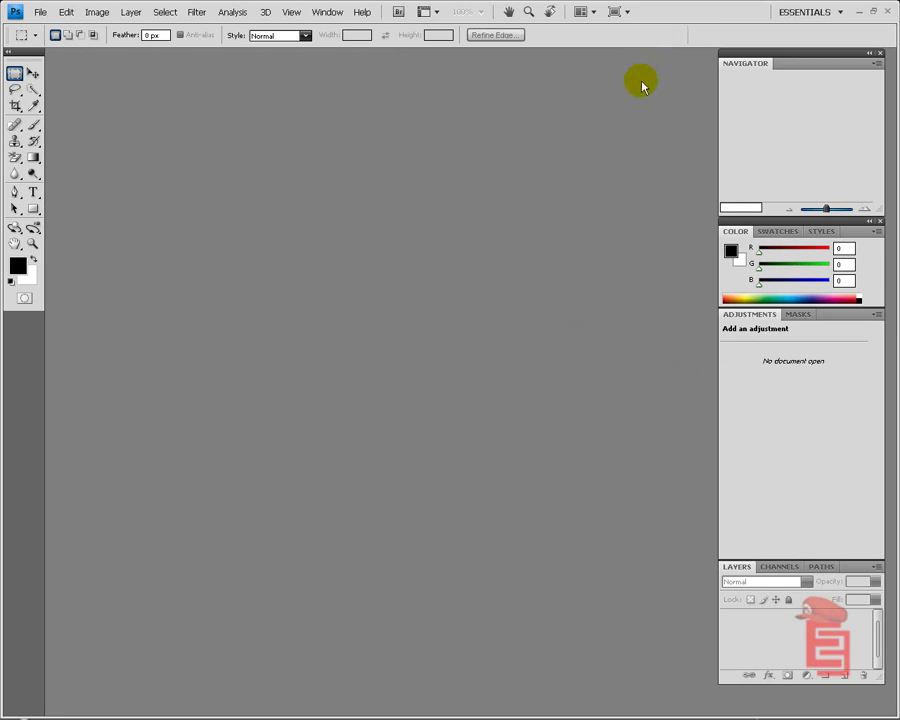
Bring up the Open dialog and switch its file list to Thumbnails view.
{"action": "left_click", "coordinate": [39, 14]}
{"action": "left_click", "coordinate": [53, 40]}
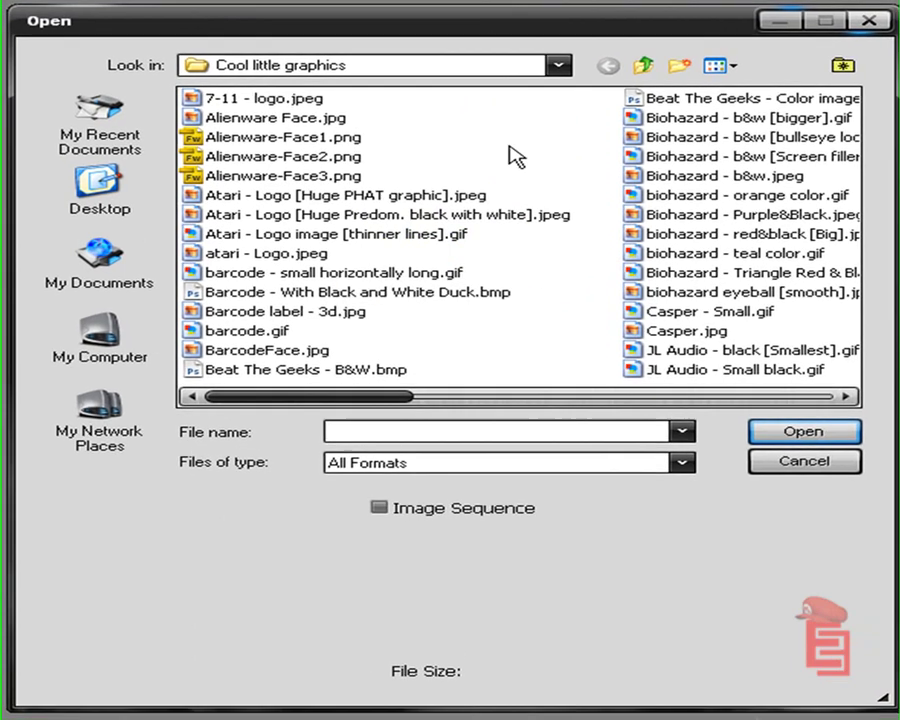
{"action": "right_click", "coordinate": [535, 148]}
{"action": "mouse_move", "coordinate": [546, 156]}
{"action": "left_click", "coordinate": [757, 165]}
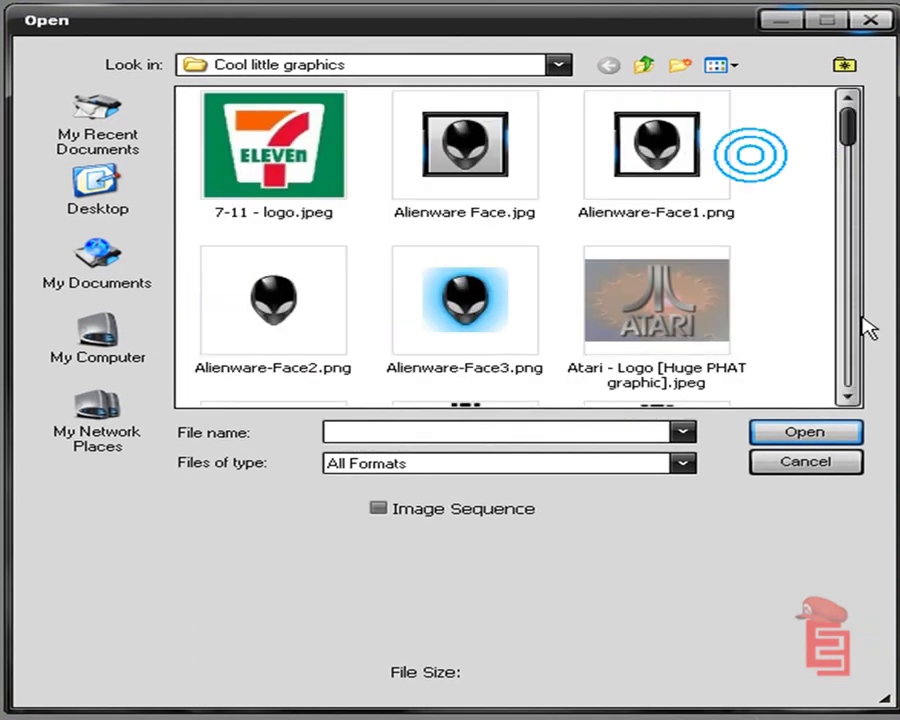
Scroll to rubber duck - normal.jpg in the Cool little graphics folder and open it.
{"action": "left_click", "coordinate": [850, 340]}
{"action": "left_click", "coordinate": [850, 340]}
{"action": "left_click", "coordinate": [850, 340]}
{"action": "left_click", "coordinate": [850, 340]}
{"action": "left_click", "coordinate": [850, 345]}
{"action": "left_click_drag", "start_coordinate": [850, 375], "coordinate": [849, 338]}
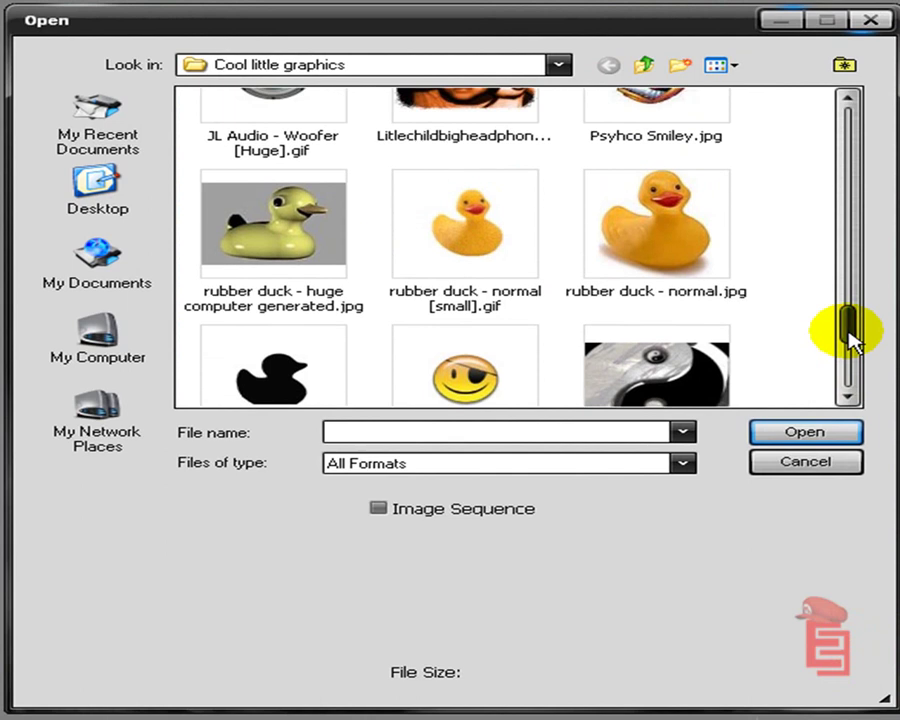
{"action": "left_click", "coordinate": [688, 248]}
{"action": "left_click", "coordinate": [803, 430]}
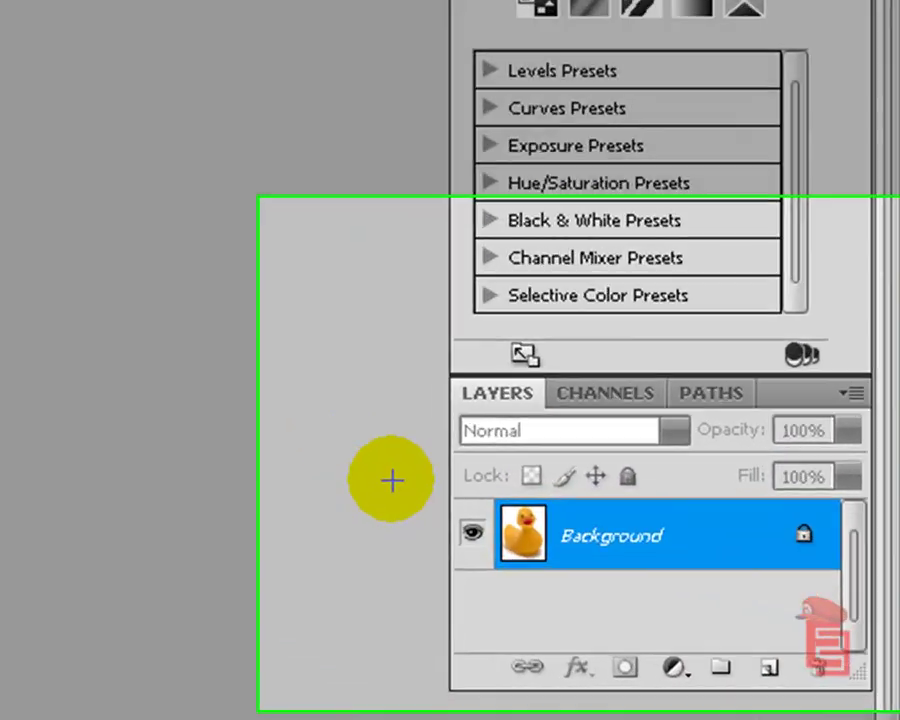
{"action": "left_click", "coordinate": [795, 620]}
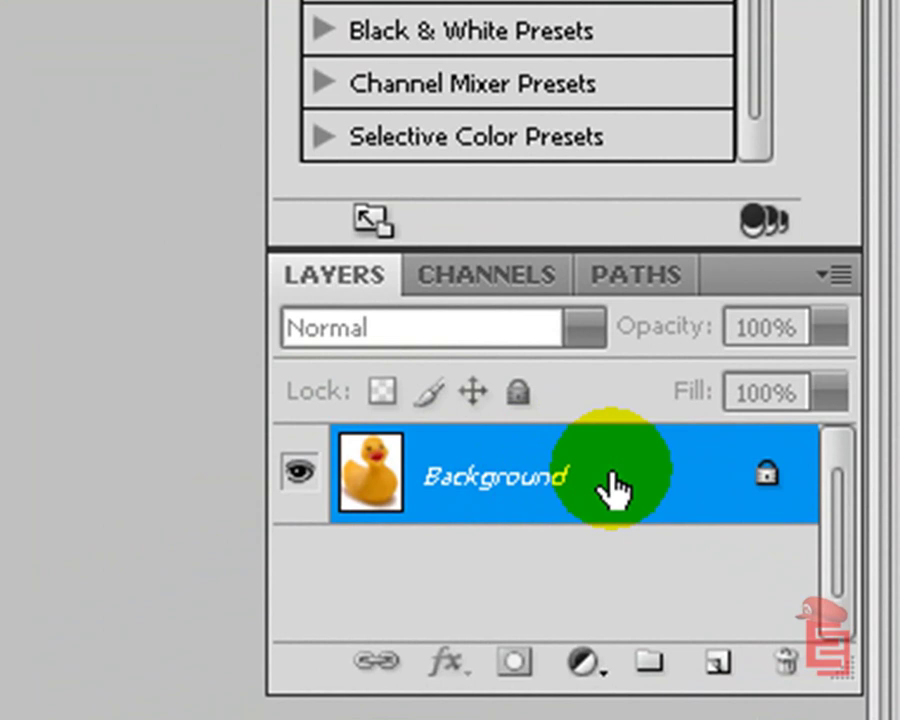
{"action": "right_click", "coordinate": [612, 490]}
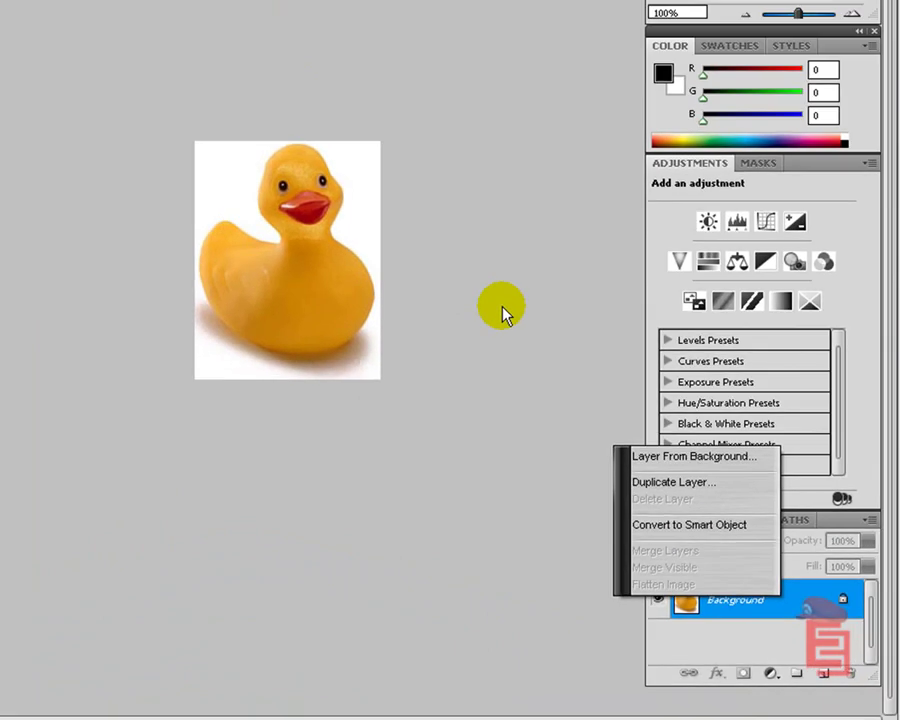
{"action": "left_click", "coordinate": [612, 410]}
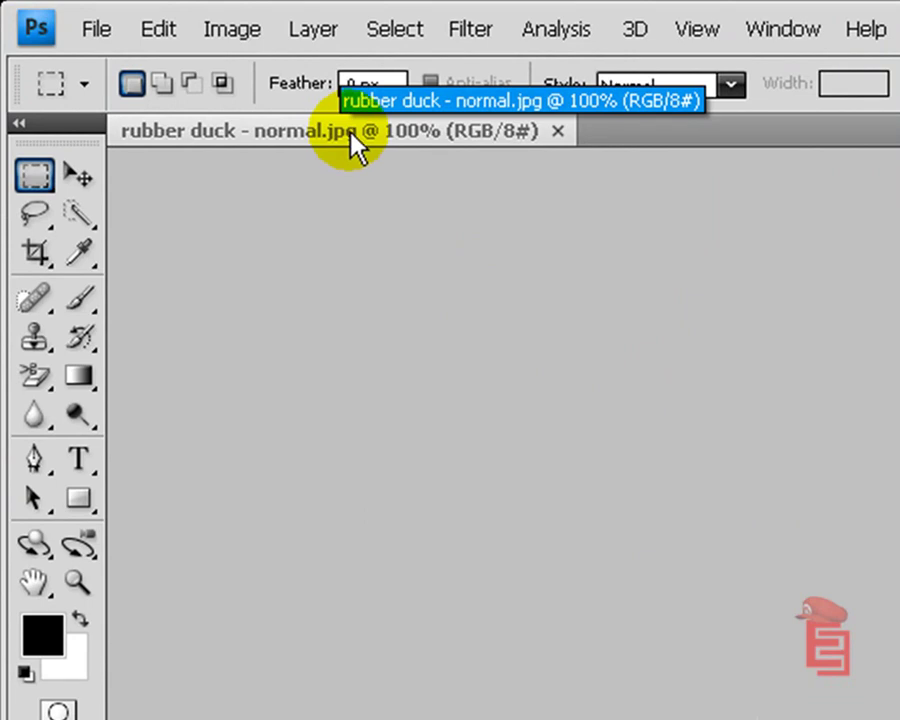
Close the rubber duck image and bring up the Open dialog in Thumbnails view.
{"action": "left_click", "coordinate": [557, 136]}
{"action": "left_click", "coordinate": [96, 28]}
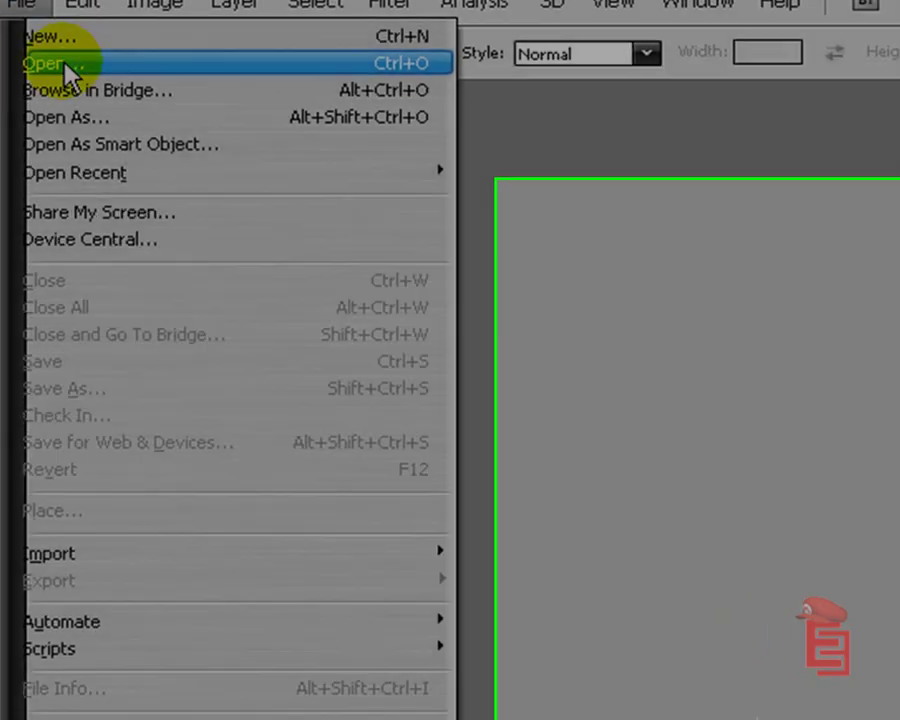
{"action": "left_click", "coordinate": [63, 64]}
{"action": "right_click", "coordinate": [497, 168]}
{"action": "mouse_move", "coordinate": [545, 172]}
{"action": "left_click", "coordinate": [740, 174]}
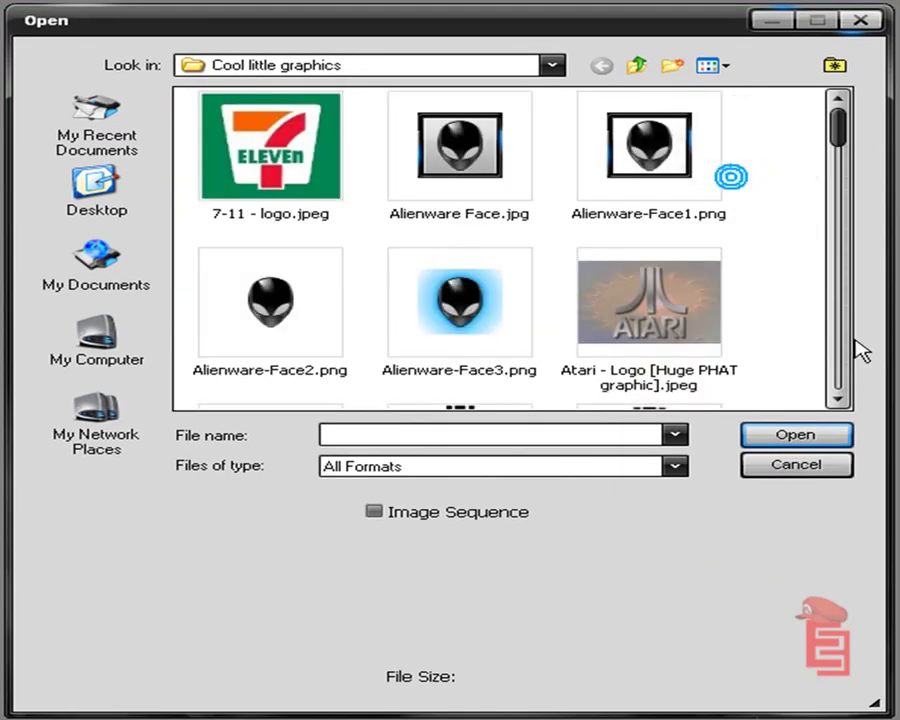
Scroll to Smiley-Face-Patch-over-eye.gif and open it.
{"action": "left_click", "coordinate": [842, 364]}
{"action": "left_click", "coordinate": [840, 362]}
{"action": "left_click", "coordinate": [838, 360]}
{"action": "left_click", "coordinate": [840, 362]}
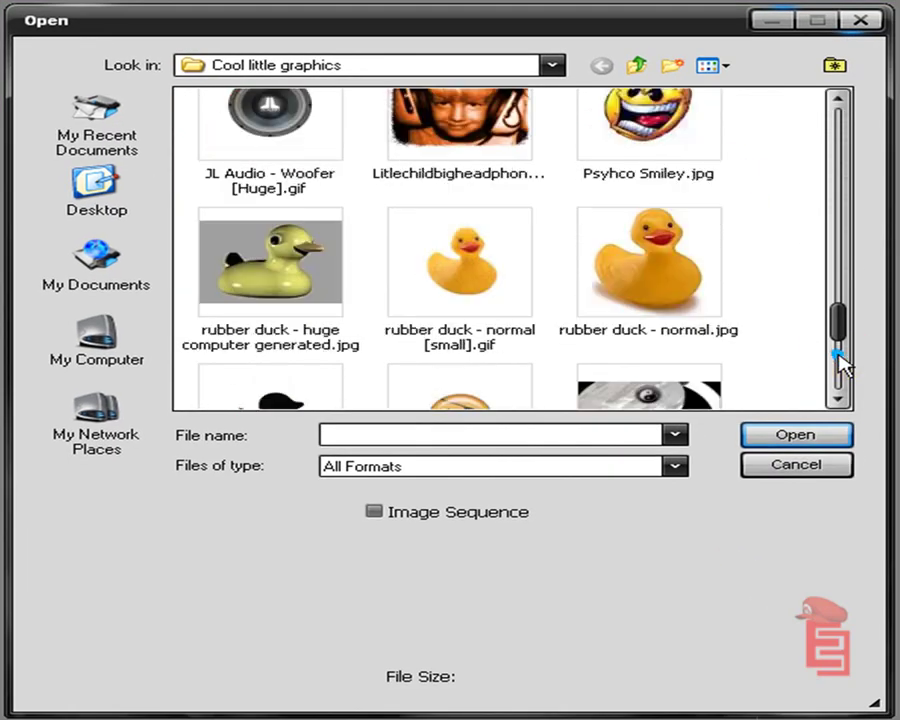
{"action": "left_click", "coordinate": [837, 345]}
{"action": "left_click", "coordinate": [498, 325]}
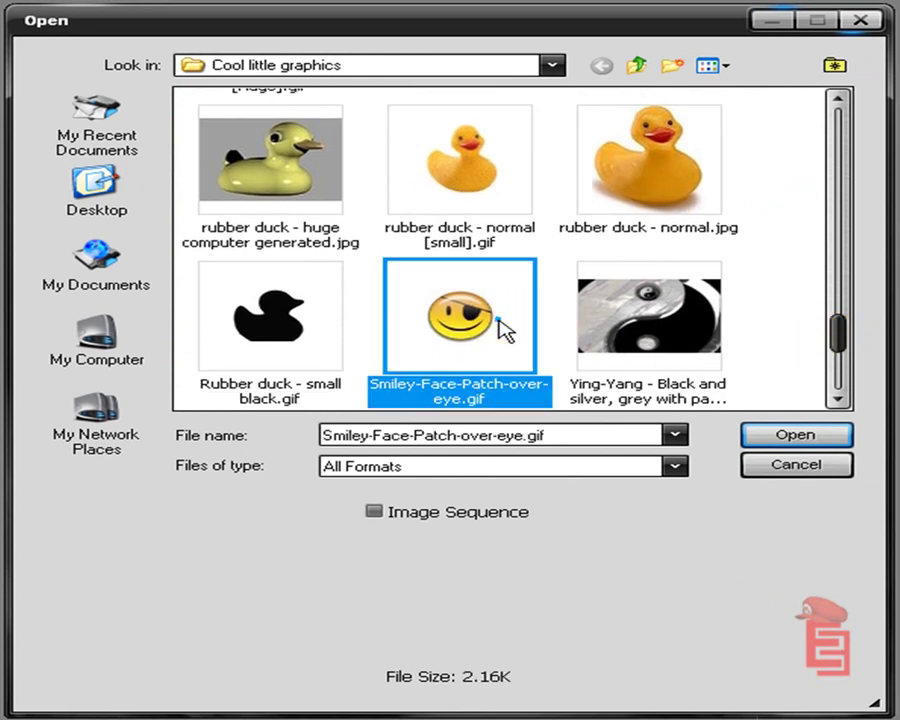
{"action": "scroll", "coordinate": [814, 342], "scroll_direction": "down", "scroll_amount": 1}
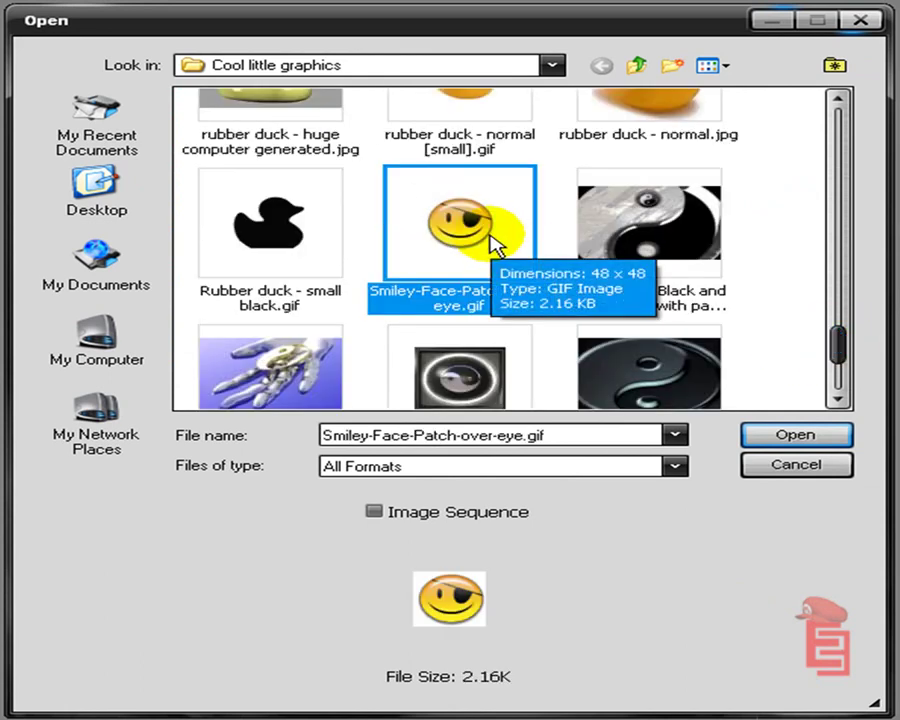
{"action": "double_click", "coordinate": [492, 245]}
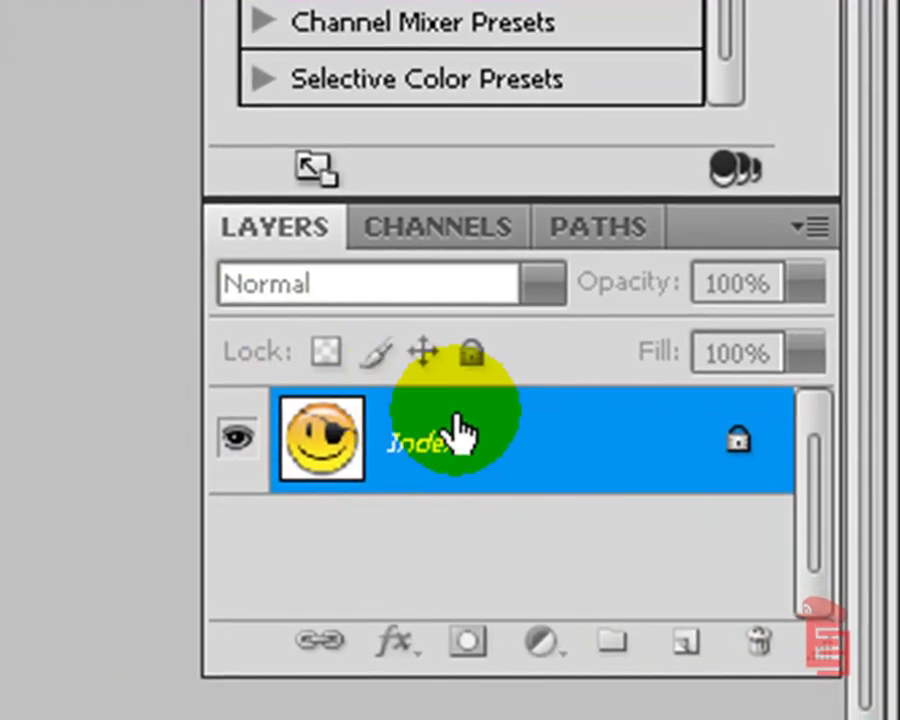
{"action": "left_click", "coordinate": [575, 480]}
{"action": "right_click", "coordinate": [505, 440]}
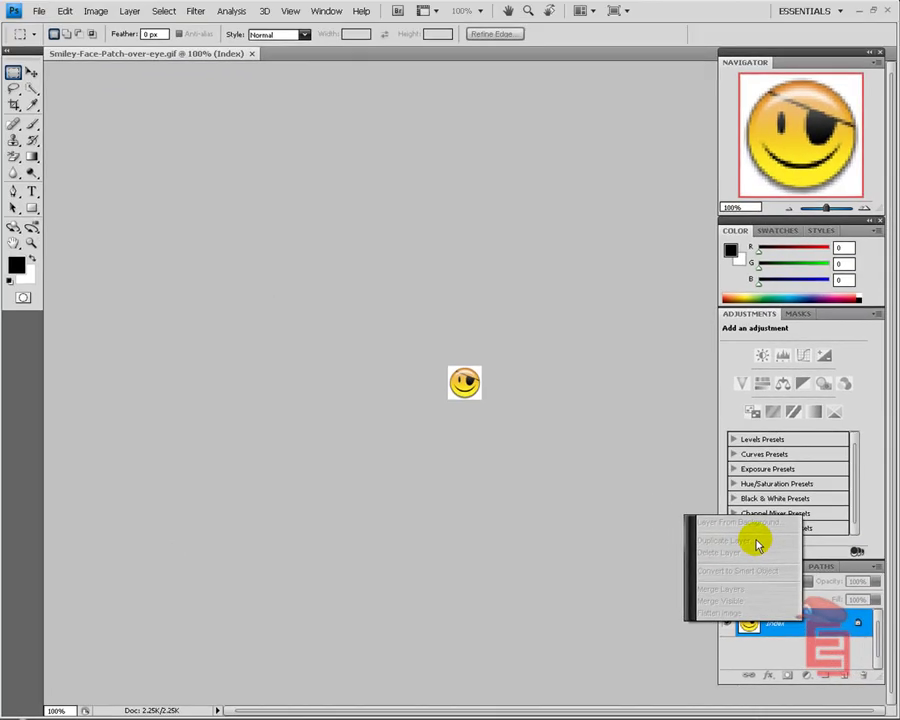
{"action": "left_click", "coordinate": [586, 438]}
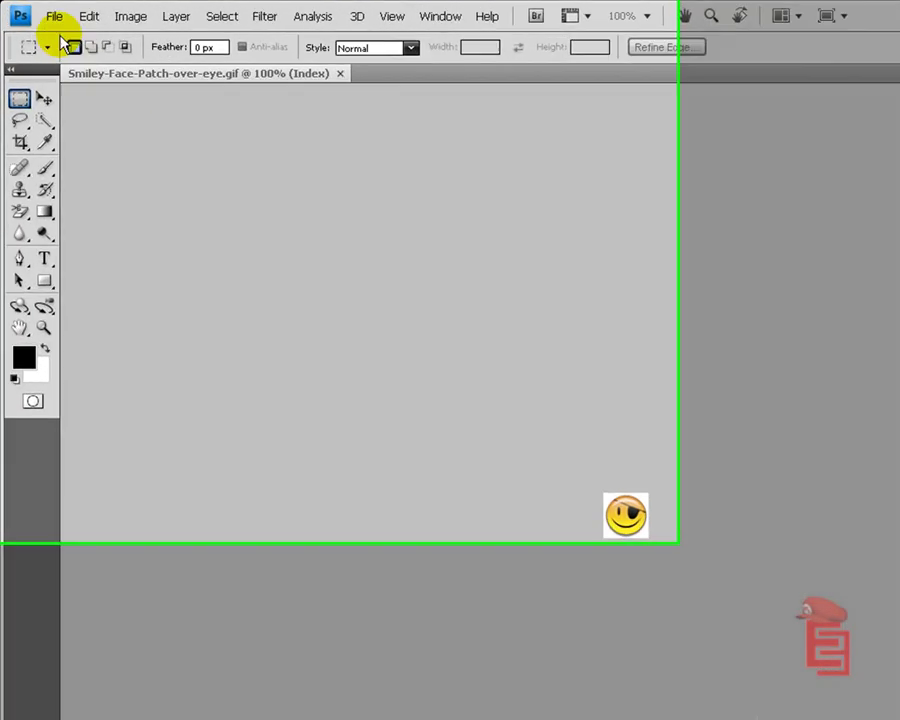
{"action": "left_click", "coordinate": [40, 12]}
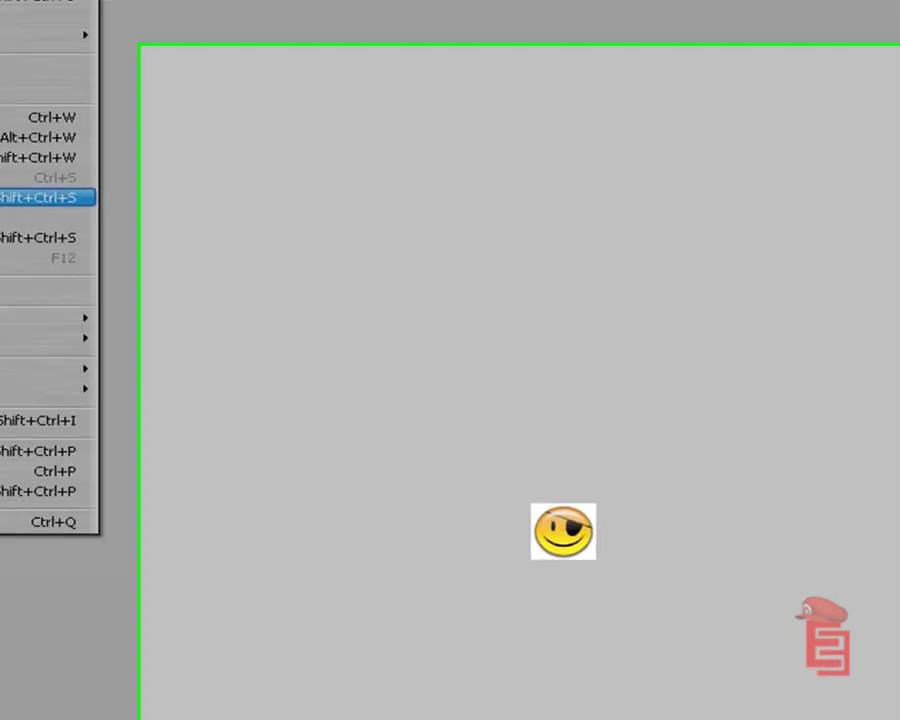
{"action": "left_click", "coordinate": [155, 325]}
{"action": "left_click", "coordinate": [540, 460]}
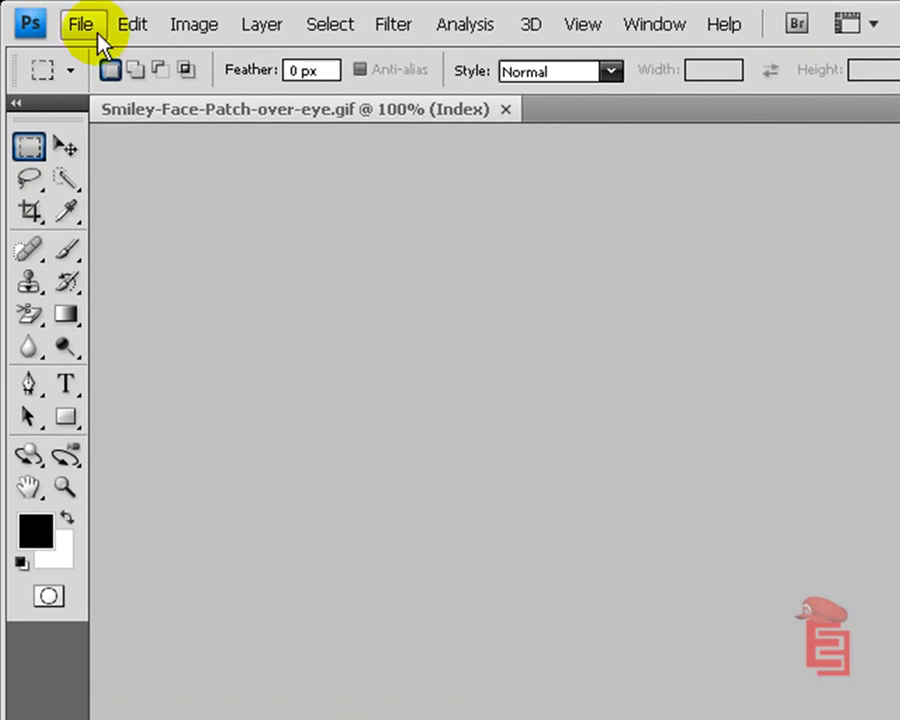
In Save for Web & Devices, keep JPEG as the export format and save.
{"action": "left_click", "coordinate": [97, 33]}
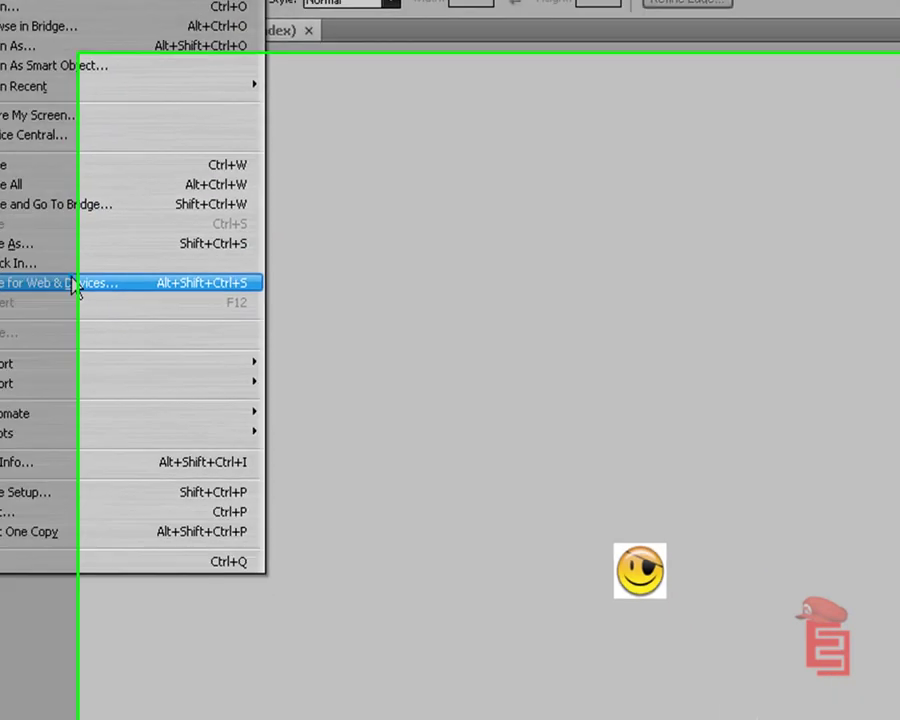
{"action": "left_click", "coordinate": [72, 285]}
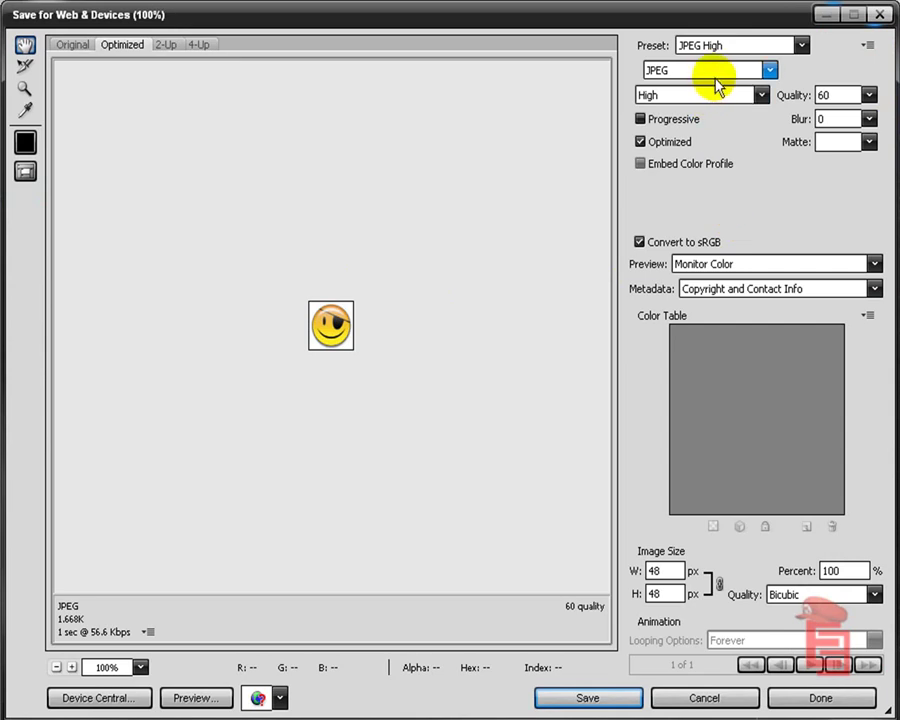
{"action": "left_click", "coordinate": [660, 71]}
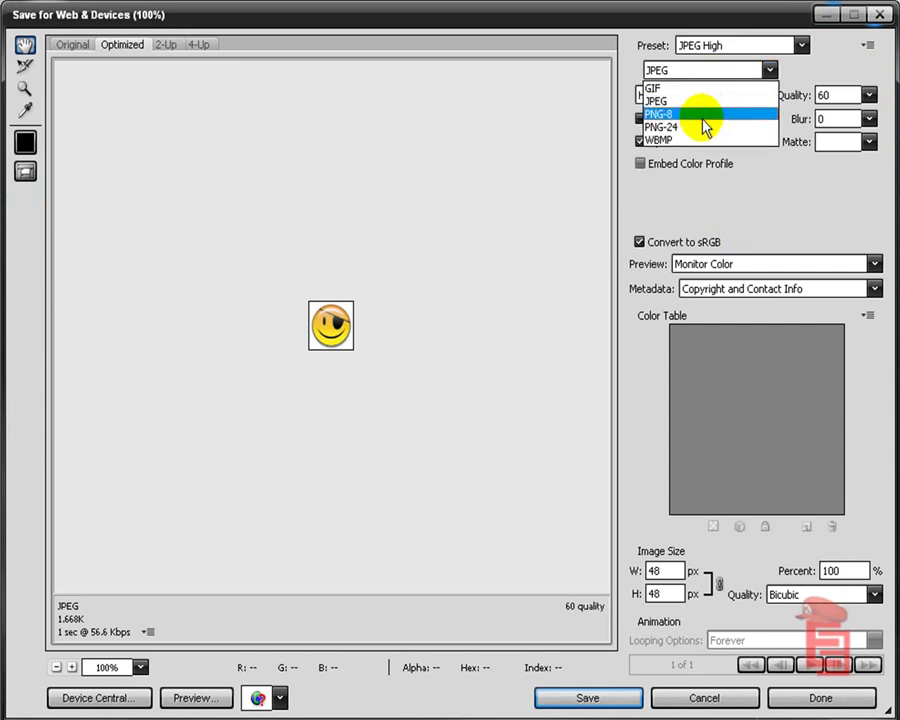
{"action": "left_click", "coordinate": [679, 103]}
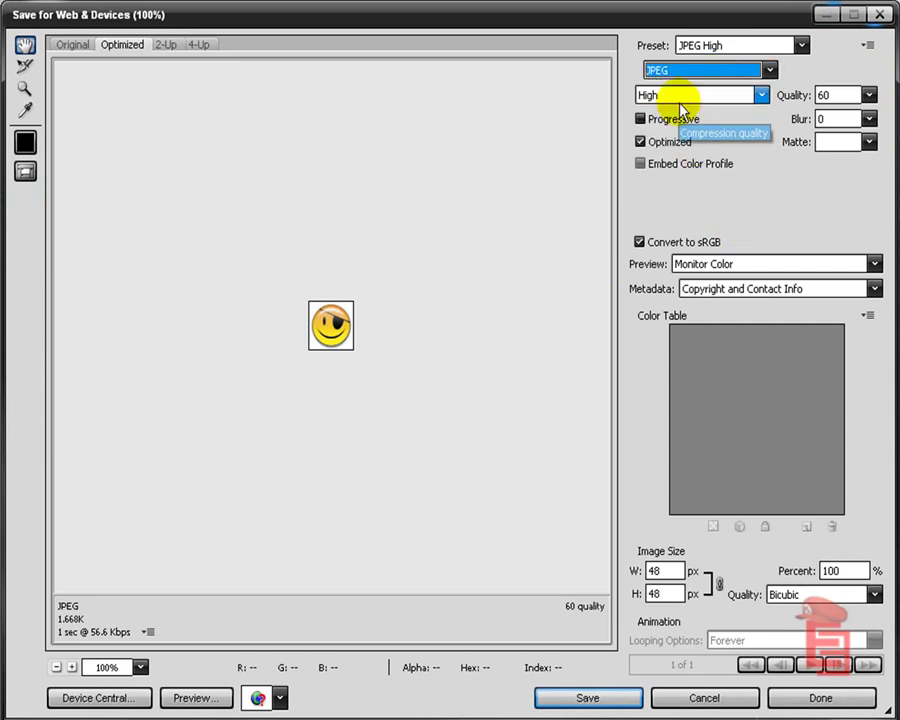
{"action": "left_click", "coordinate": [600, 699]}
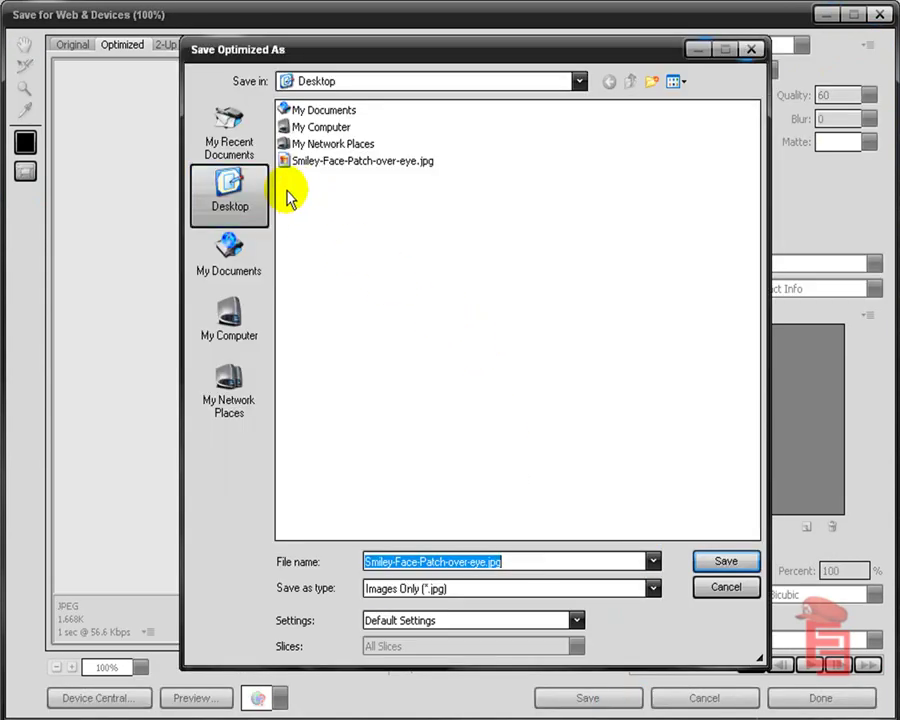
Save to the Desktop over the existing Smiley-Face-Patch-over-eye.jpg, replacing it.
{"action": "left_click", "coordinate": [313, 162]}
{"action": "left_click", "coordinate": [313, 162]}
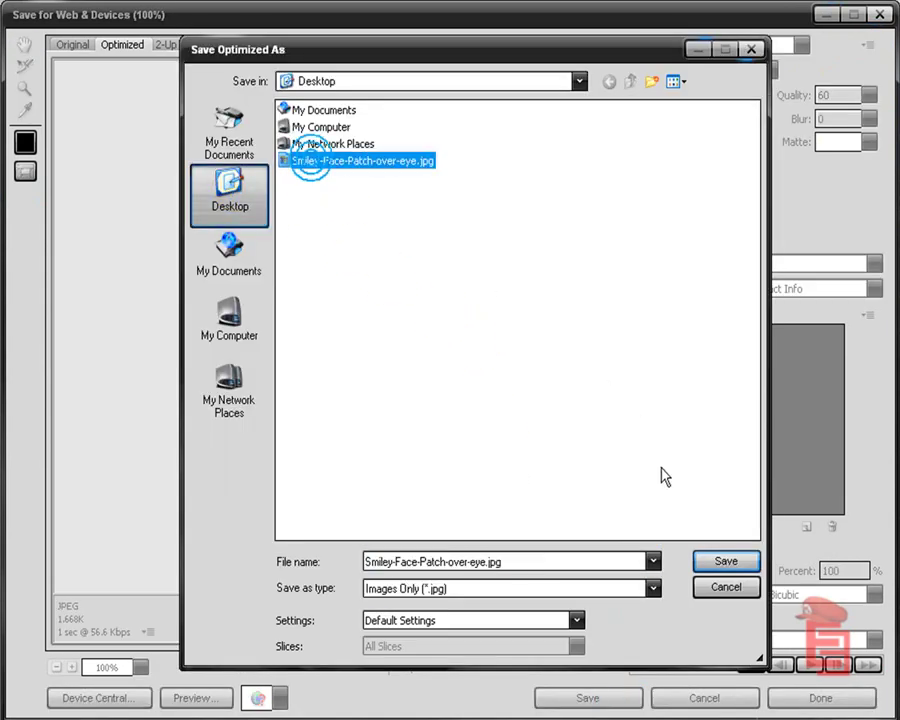
{"action": "left_click", "coordinate": [718, 562]}
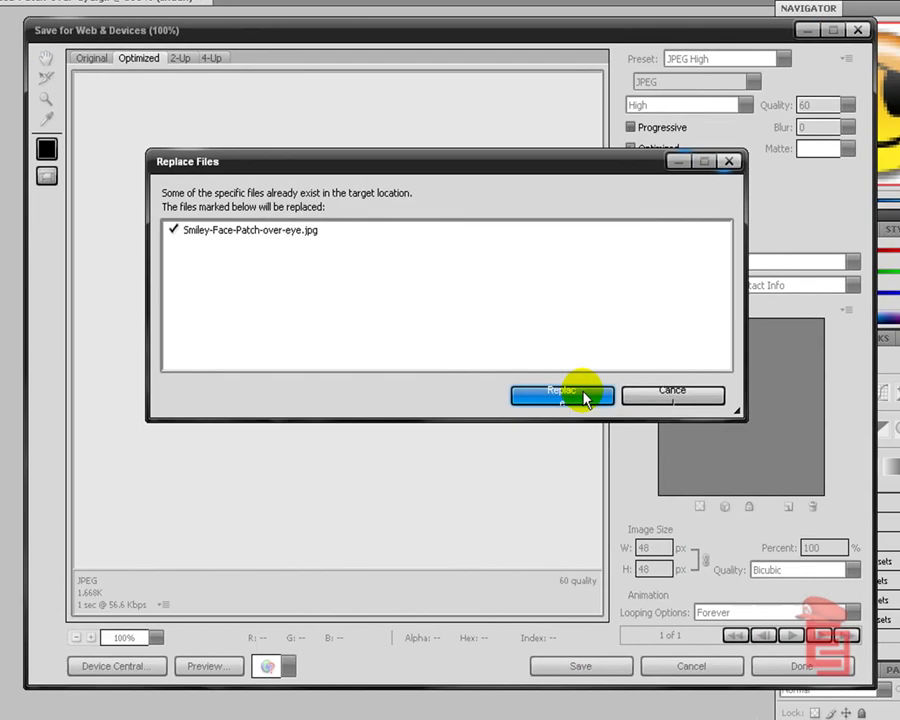
{"action": "left_click", "coordinate": [563, 404]}
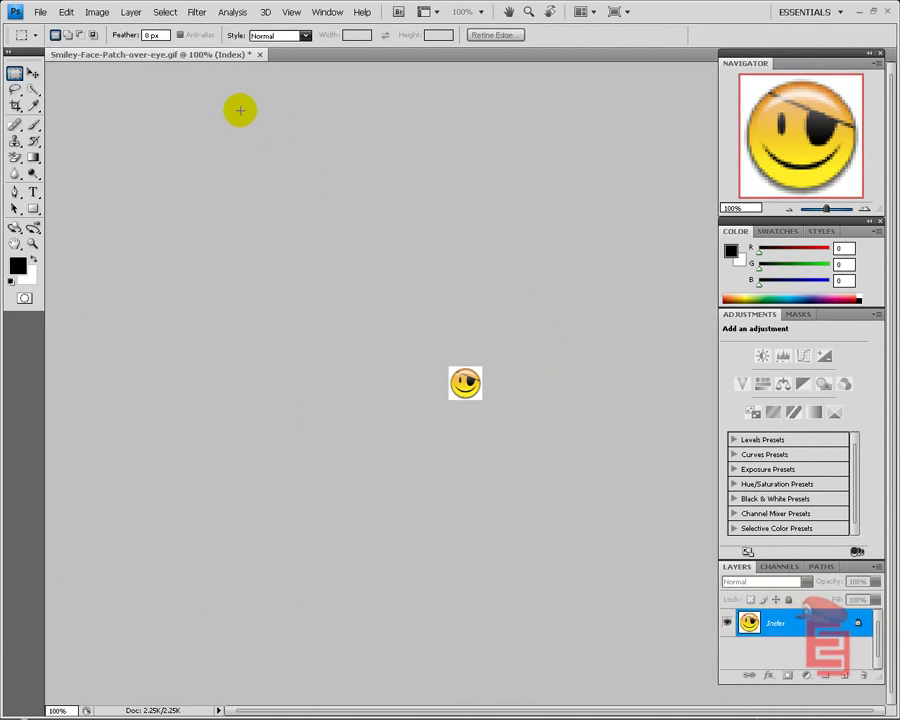
Close the GIF without saving, then drag Smiley-Face-Patch-over-eye.jpg from the desktop into Photoshop.
{"action": "left_click", "coordinate": [260, 55]}
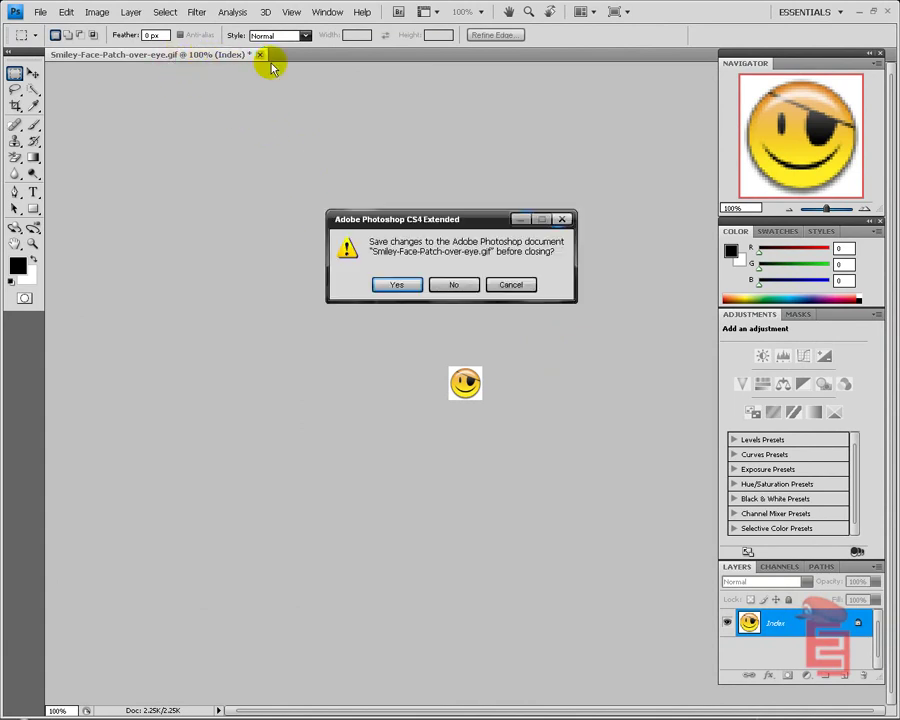
{"action": "left_click", "coordinate": [456, 283]}
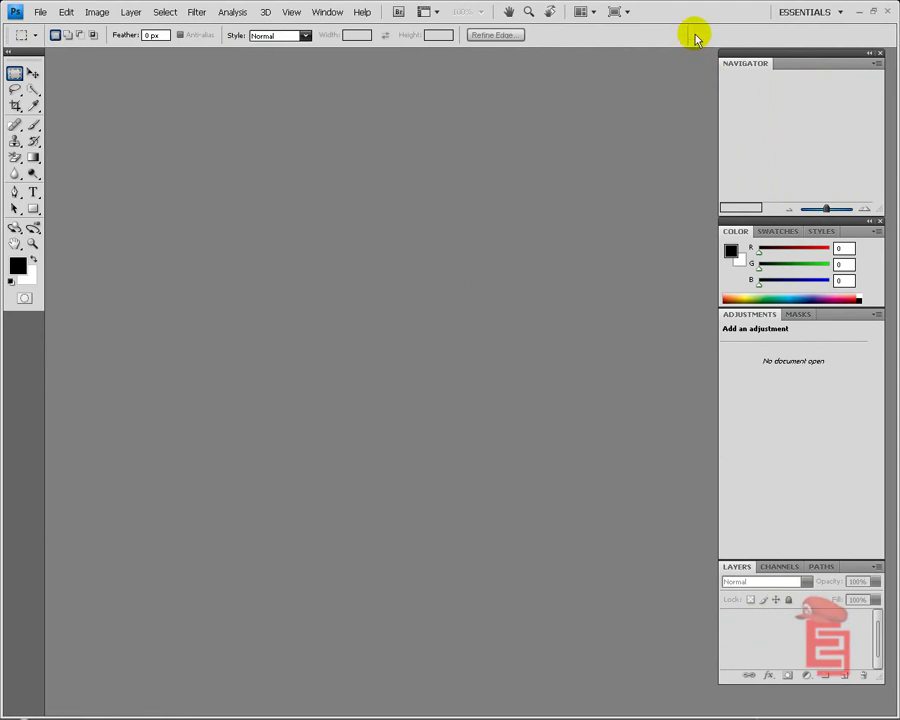
{"action": "double_click", "coordinate": [693, 20]}
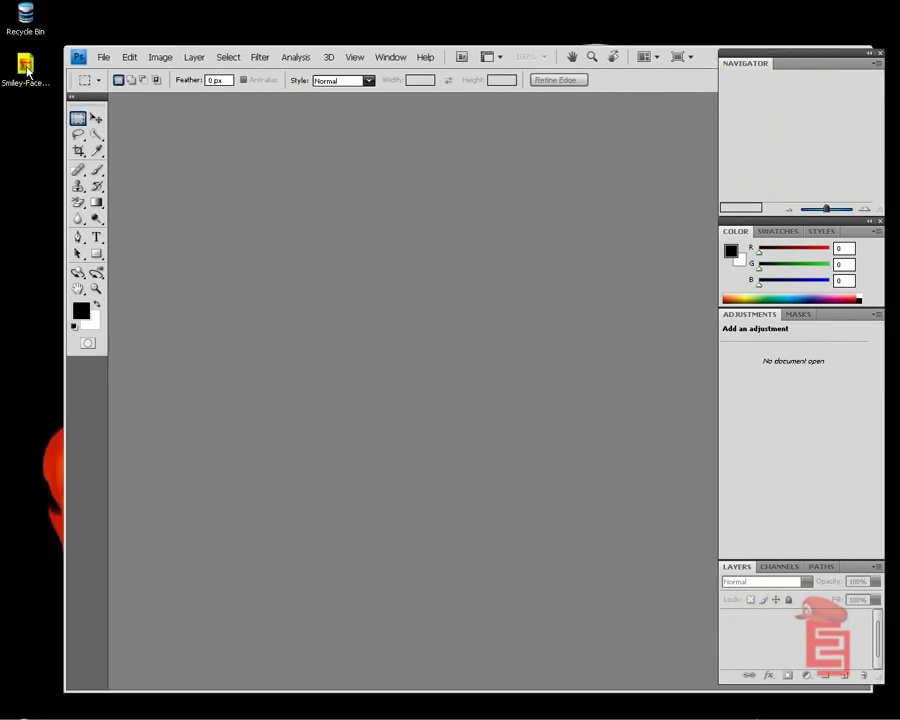
{"action": "left_click", "coordinate": [26, 70]}
{"action": "left_click_drag", "start_coordinate": [26, 67], "coordinate": [375, 212]}
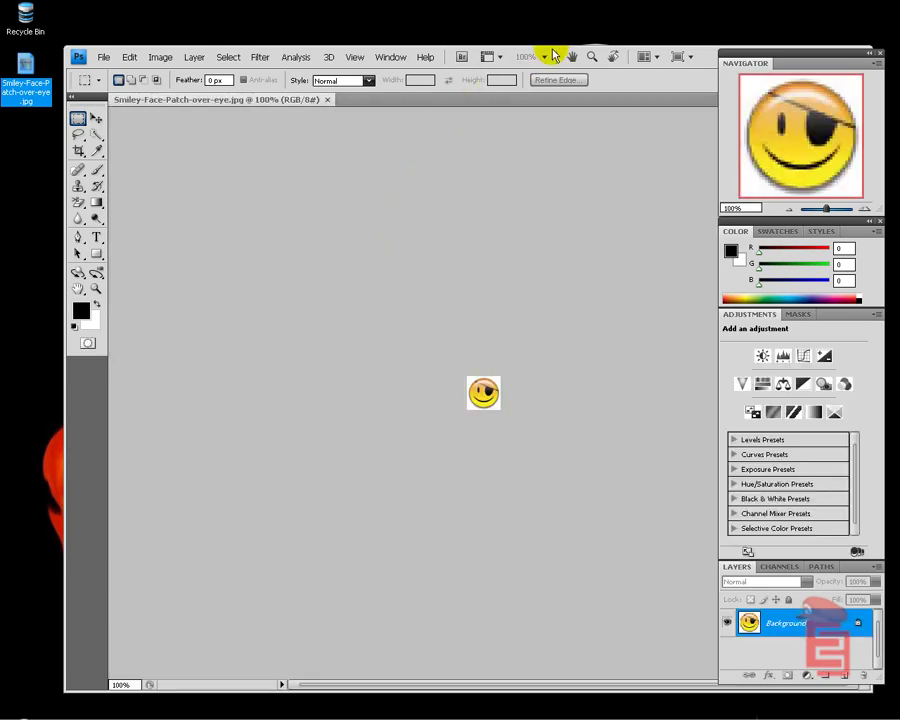
Maximize the window and duplicate the locked Background layer as Background copy.
{"action": "double_click", "coordinate": [553, 56]}
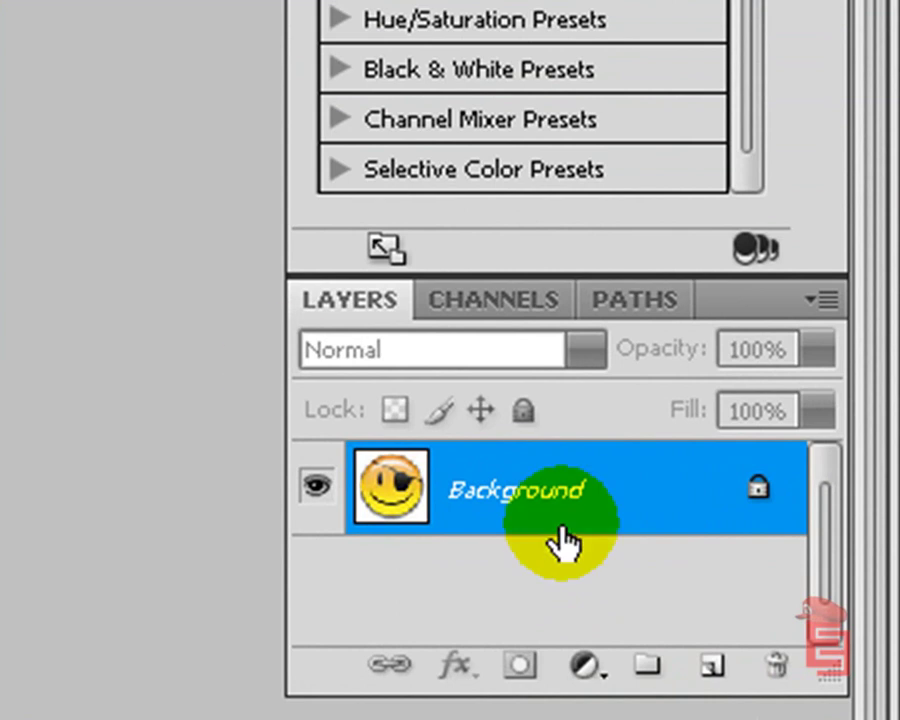
{"action": "right_click", "coordinate": [590, 490]}
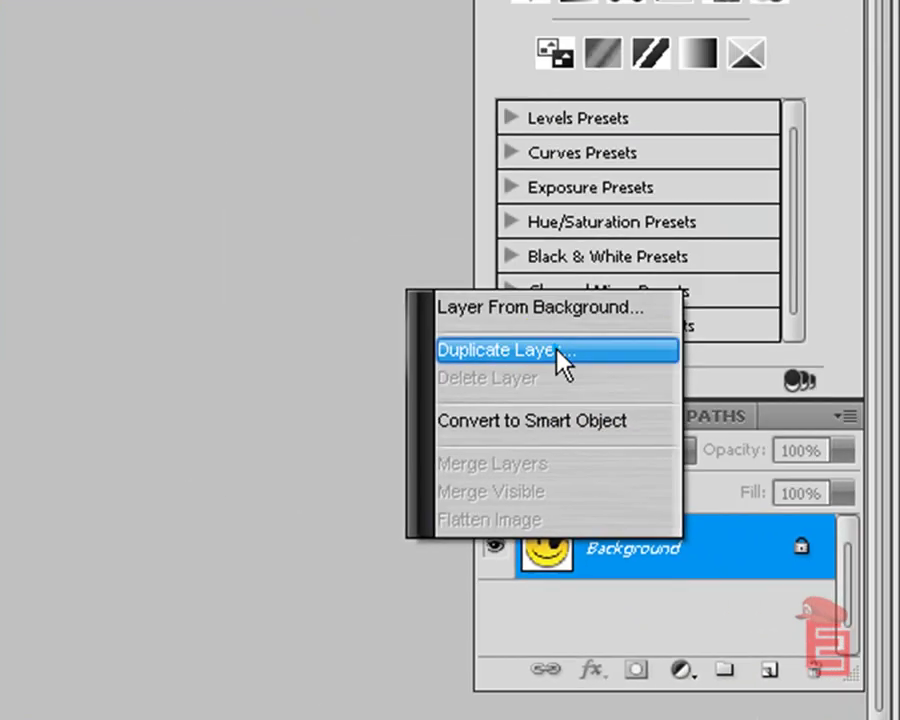
{"action": "left_click", "coordinate": [407, 207]}
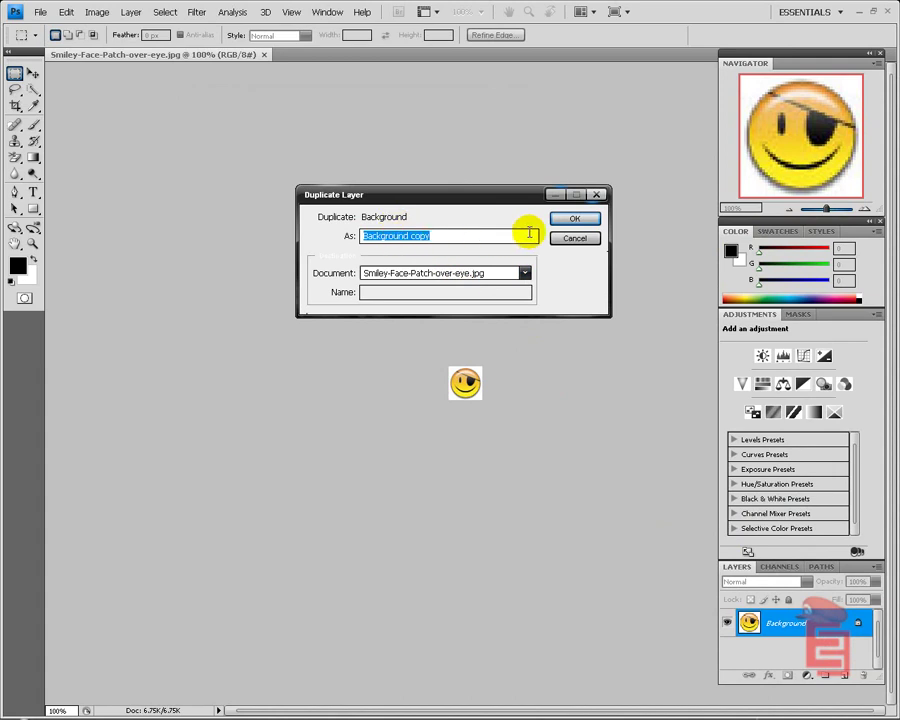
{"action": "left_click", "coordinate": [575, 219]}
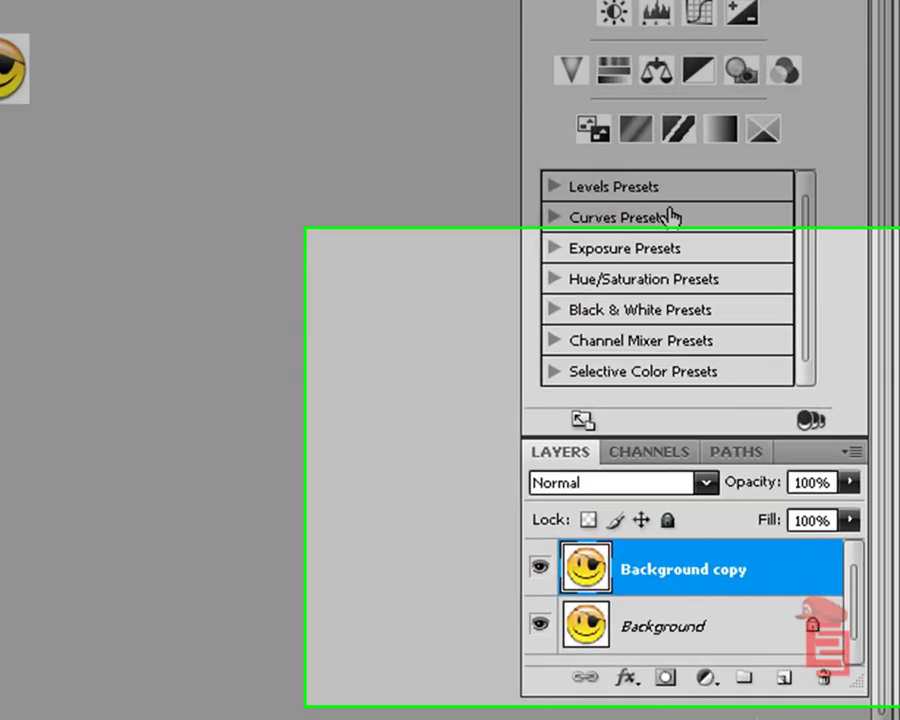
{"action": "left_click", "coordinate": [757, 565]}
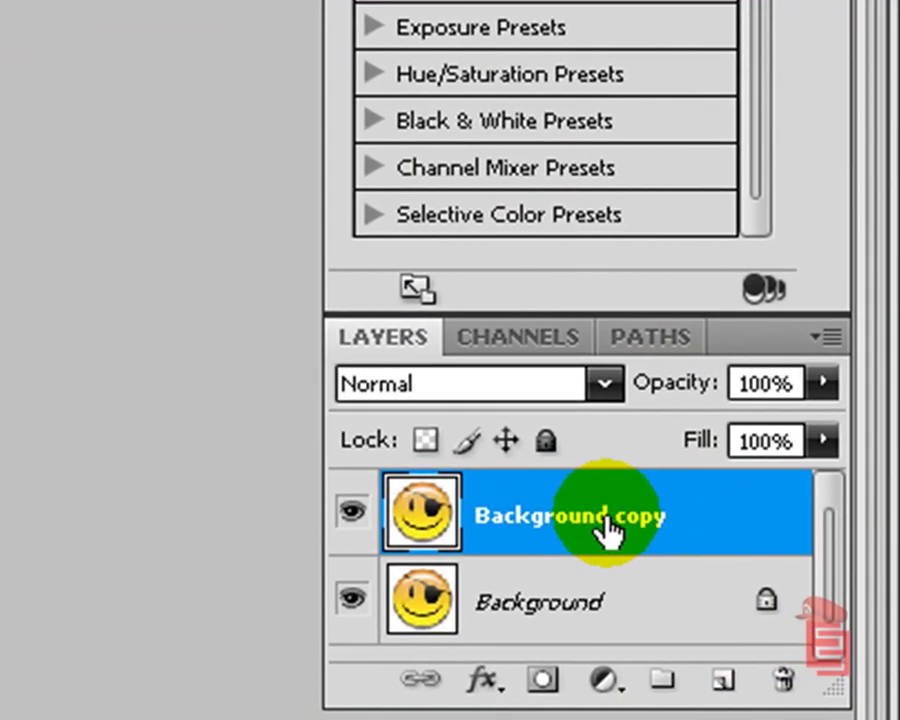
Delete the original Background layer and toggle the Background copy's visibility off and on.
{"action": "left_click", "coordinate": [578, 612]}
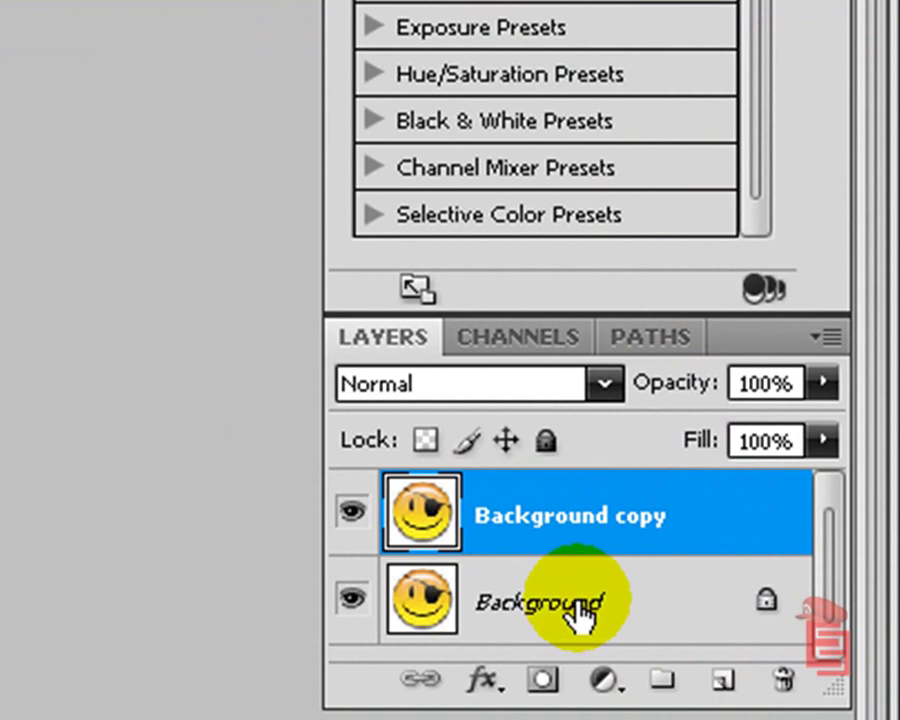
{"action": "right_click", "coordinate": [578, 612]}
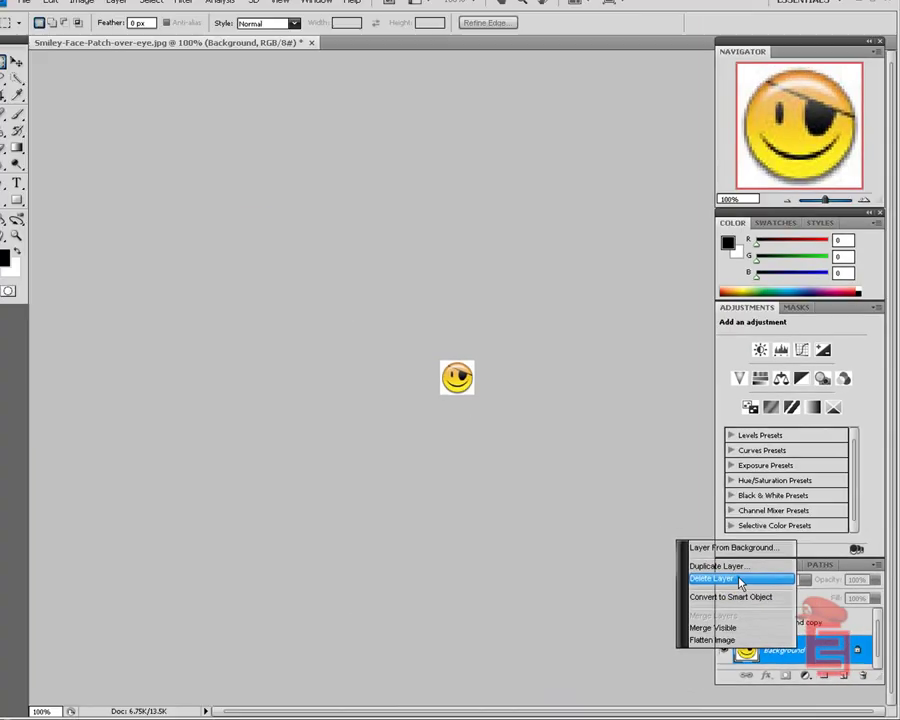
{"action": "left_click", "coordinate": [403, 388]}
{"action": "left_click", "coordinate": [397, 277]}
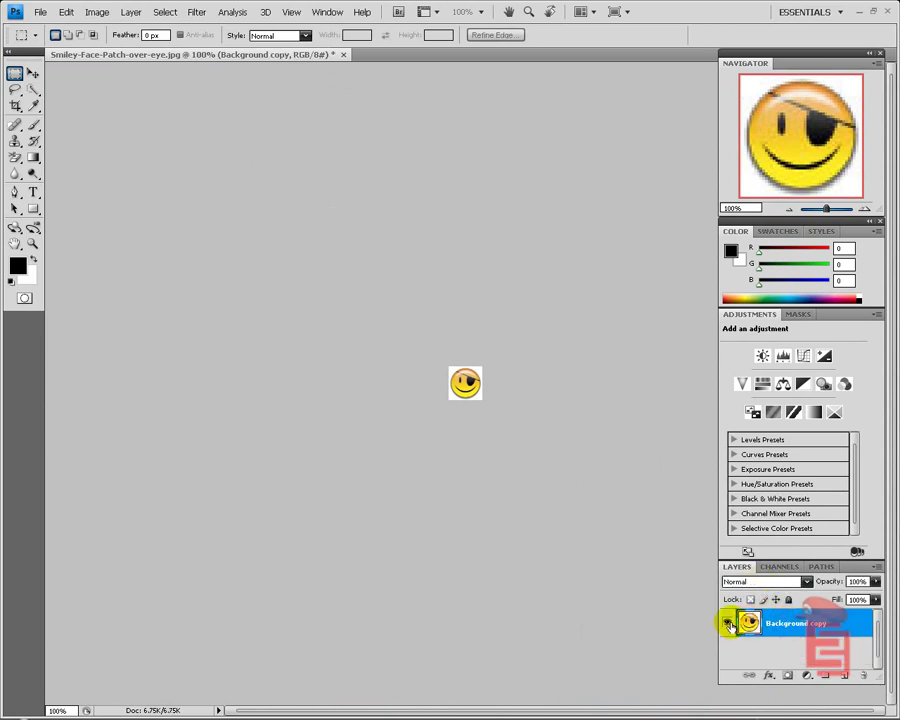
{"action": "left_click", "coordinate": [728, 623]}
{"action": "left_click", "coordinate": [728, 623]}
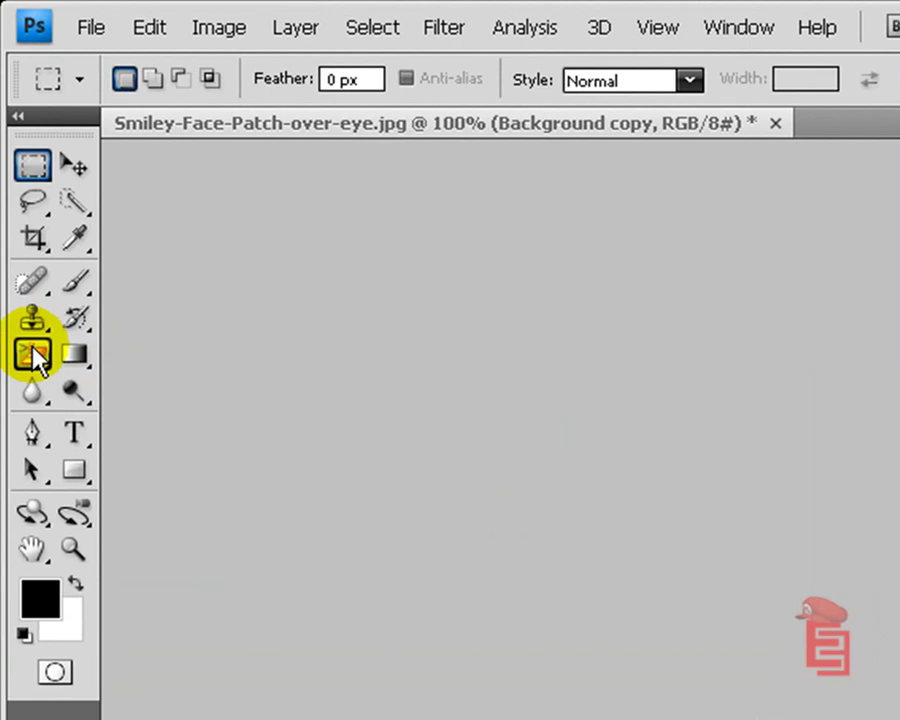
Choose the Background Eraser Tool from the Eraser flyout in the toolbox.
{"action": "left_click_drag", "start_coordinate": [33, 358], "coordinate": [96, 350]}
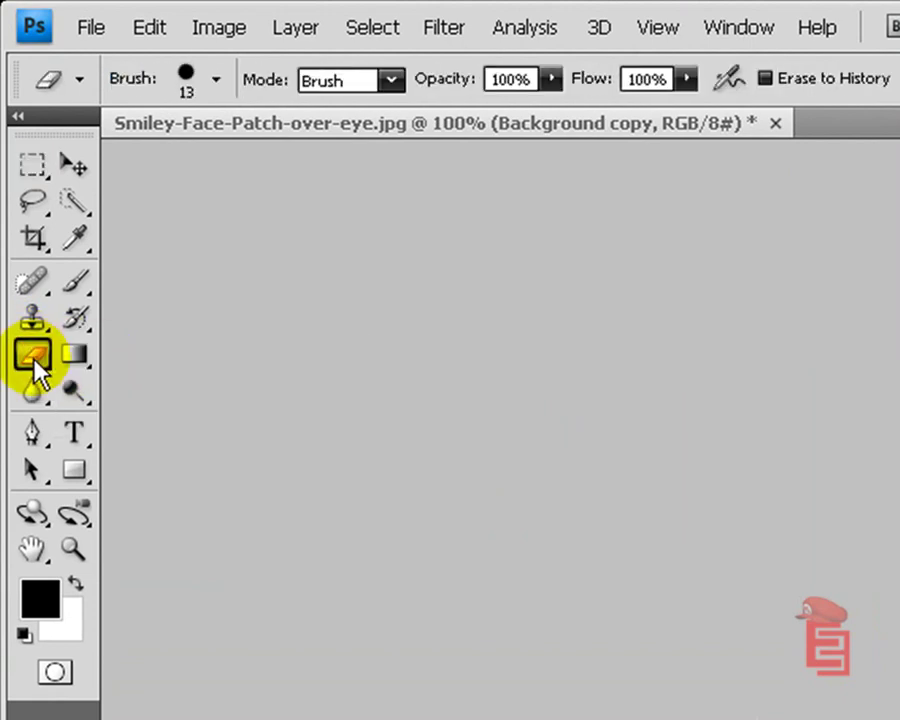
{"action": "left_click_drag", "start_coordinate": [33, 364], "coordinate": [168, 383]}
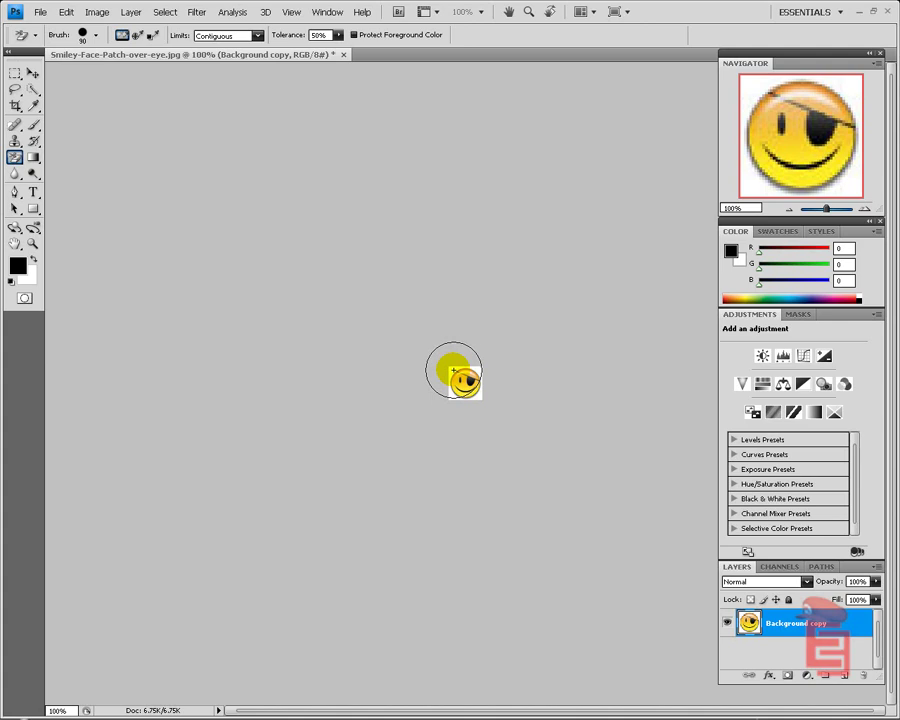
Try brush sizes with [ and ], zoom the canvas to 688%, and shrink the brush to 40 px.
{"action": "key", "text": "bracketright"}
{"action": "key", "text": "bracketright"}
{"action": "key", "text": "bracketright"}
{"action": "key", "text": "bracketright"}
{"action": "key", "text": "bracketright"}
{"action": "key", "text": "bracketright"}
{"action": "key", "text": "bracketright"}
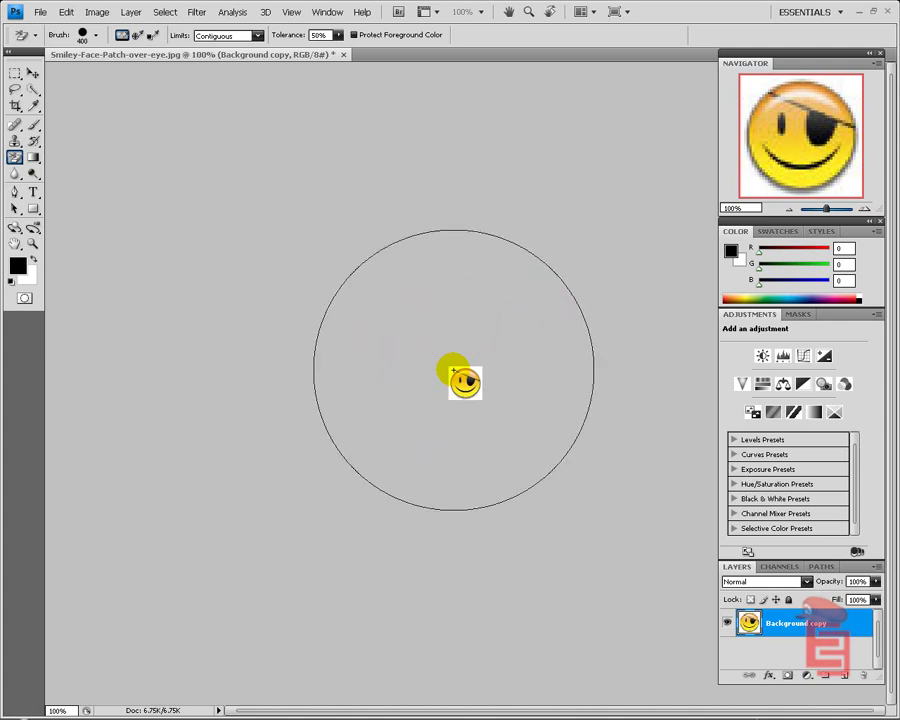
{"action": "key", "text": "bracketleft"}
{"action": "key", "text": "bracketleft"}
{"action": "key", "text": "bracketleft"}
{"action": "key", "text": "bracketleft"}
{"action": "key", "text": "bracketleft"}
{"action": "key", "text": "bracketleft"}
{"action": "key", "text": "bracketleft"}
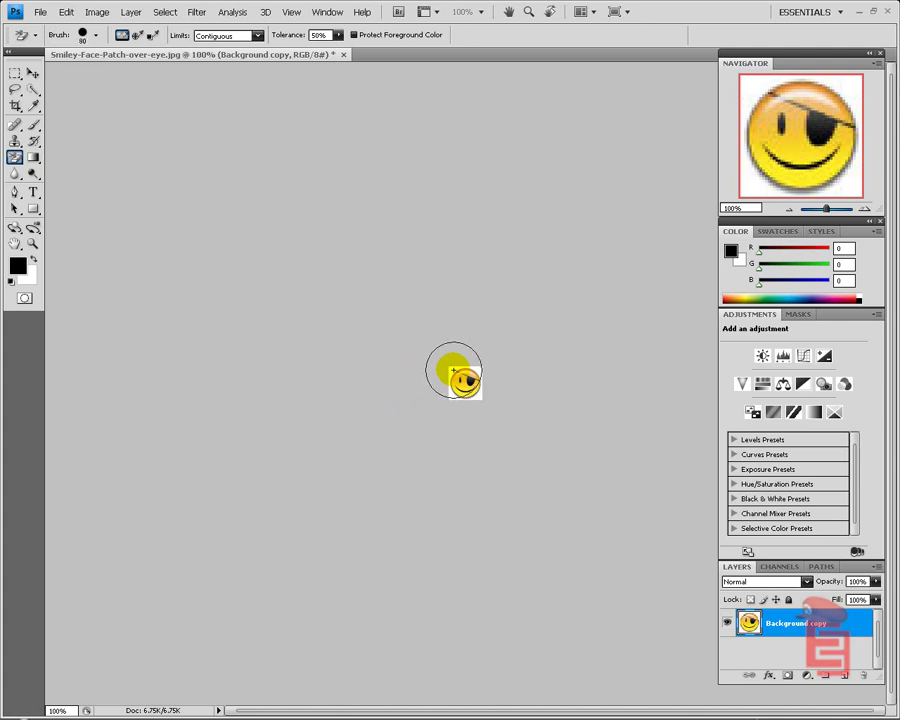
{"action": "key", "text": "bracketright"}
{"action": "key", "text": "bracketright"}
{"action": "key", "text": "bracketright"}
{"action": "key", "text": "bracketright"}
{"action": "key", "text": "bracketright"}
{"action": "key", "text": "bracketright"}
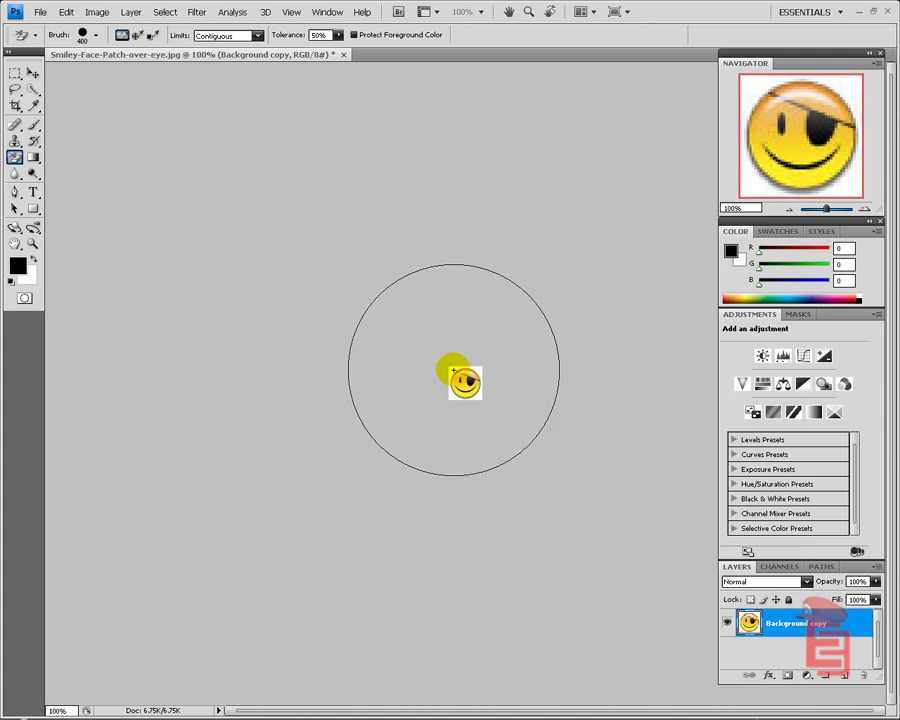
{"action": "key", "text": "bracketleft"}
{"action": "key", "text": "bracketleft"}
{"action": "key", "text": "bracketleft"}
{"action": "key", "text": "bracketleft"}
{"action": "key", "text": "bracketleft"}
{"action": "key", "text": "bracketleft"}
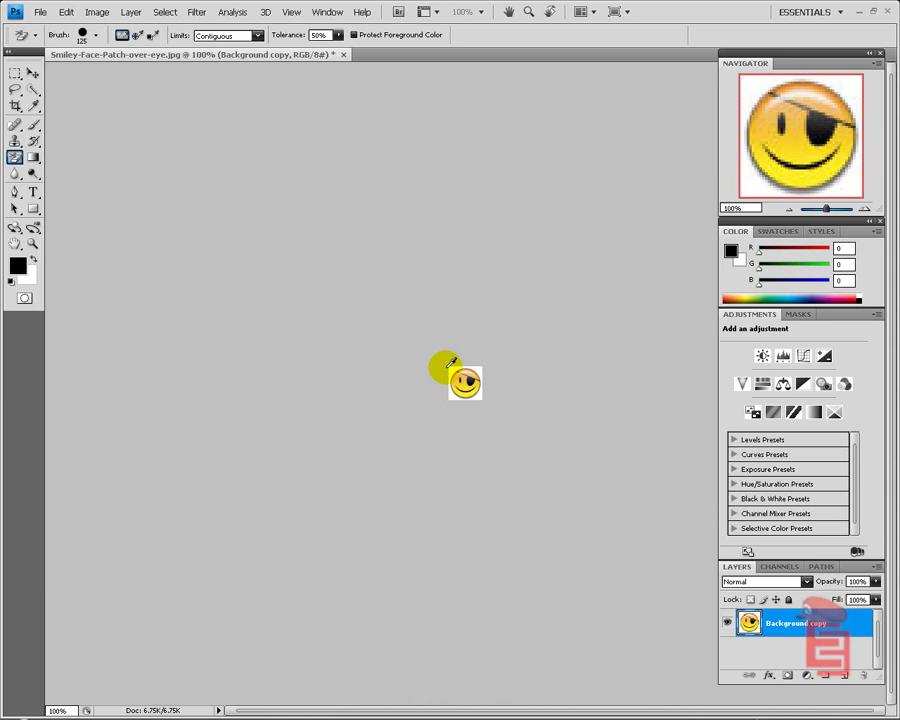
{"action": "scroll", "coordinate": [450, 362], "scroll_direction": "up", "scroll_amount": 3}
{"action": "scroll", "coordinate": [450, 362], "scroll_direction": "down", "scroll_amount": 2}
{"action": "scroll", "coordinate": [450, 362], "scroll_direction": "up", "scroll_amount": 5}
{"action": "scroll", "coordinate": [450, 362], "scroll_direction": "up", "scroll_amount": 3}
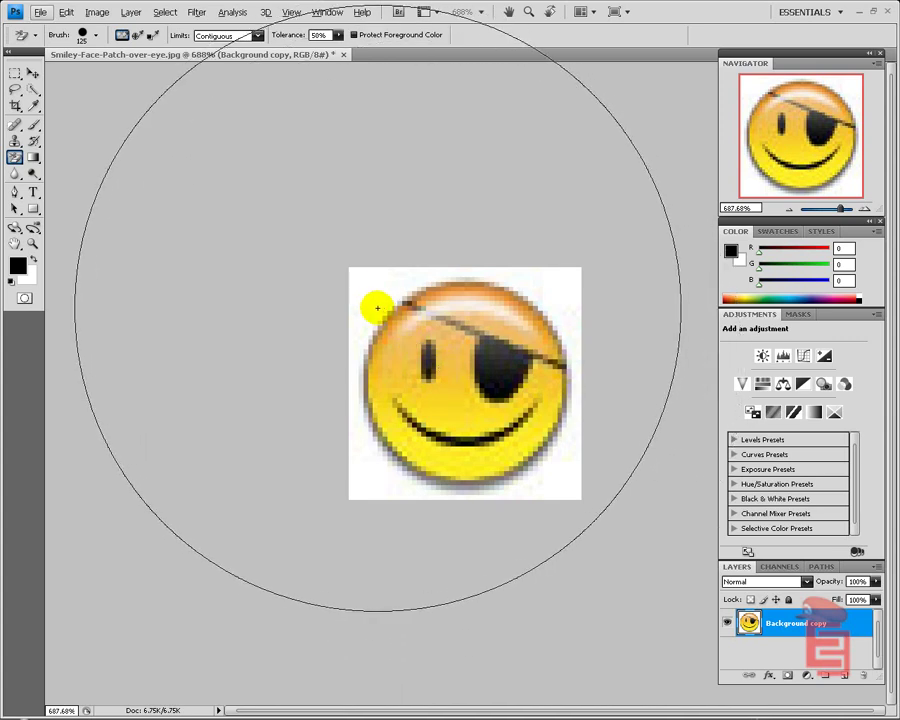
{"action": "key", "text": "bracketleft"}
{"action": "key", "text": "bracketleft"}
{"action": "key", "text": "bracketleft"}
{"action": "key", "text": "bracketleft"}
{"action": "key", "text": "bracketleft"}
{"action": "key", "text": "bracketleft"}
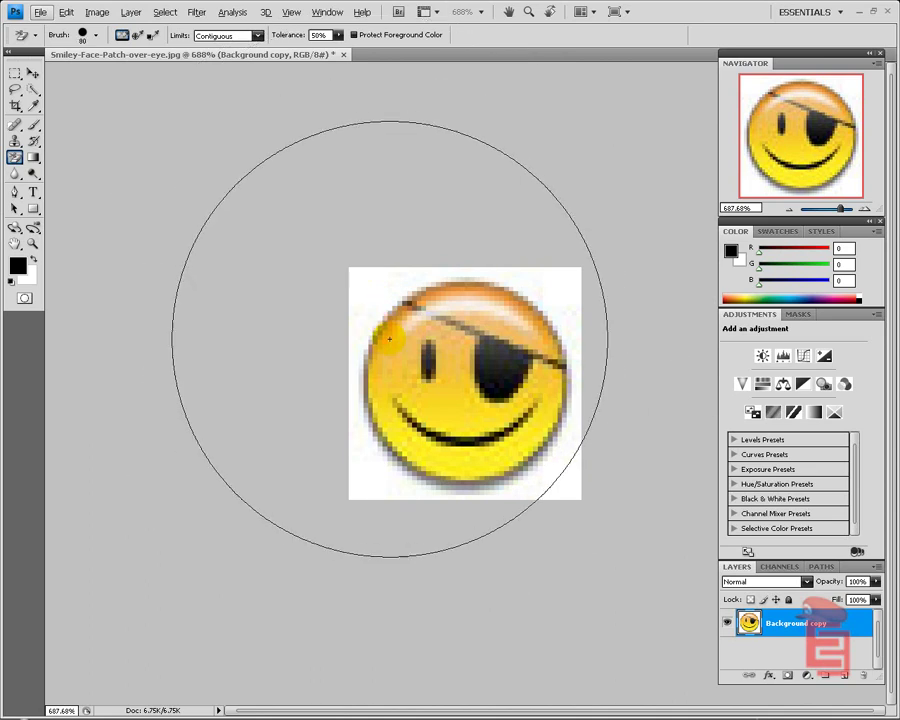
Set a 20 px Background Eraser, erase the top-left white corner, and Step Backward the accidental eye erase.
{"action": "key", "text": "bracketleft"}
{"action": "key", "text": "bracketleft"}
{"action": "key", "text": "bracketleft"}
{"action": "key", "text": "bracketleft"}
{"action": "key", "text": "bracketleft"}
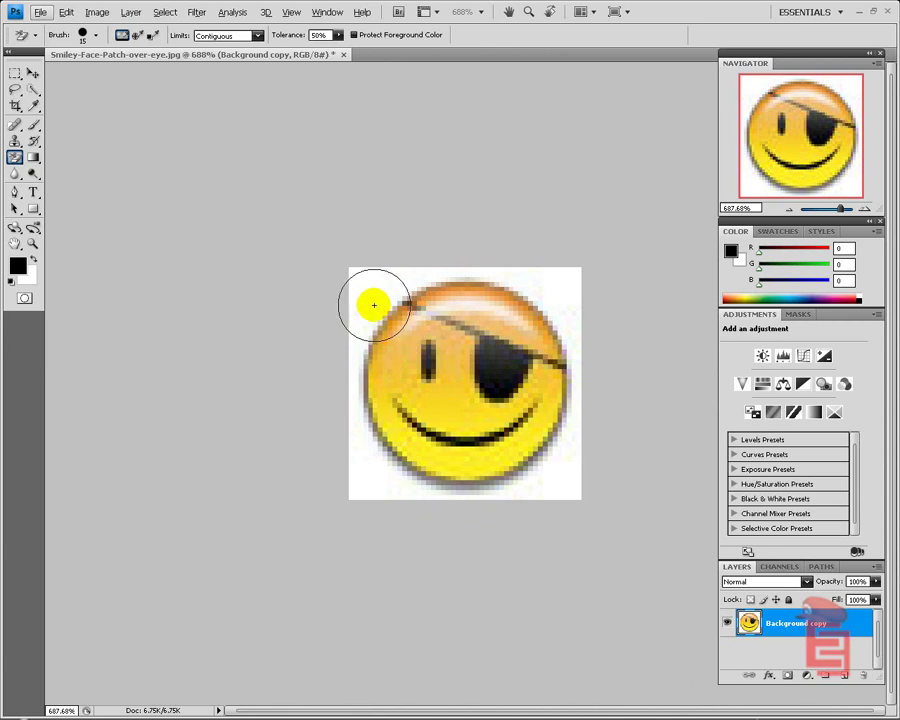
{"action": "key", "text": "bracketright"}
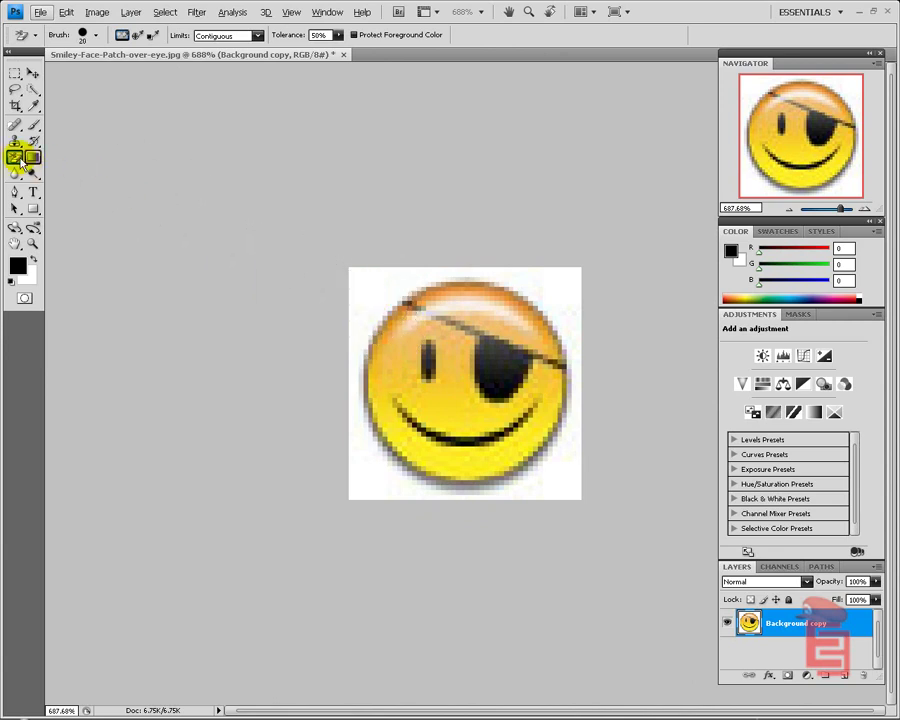
{"action": "left_click_drag", "start_coordinate": [15, 157], "coordinate": [65, 176]}
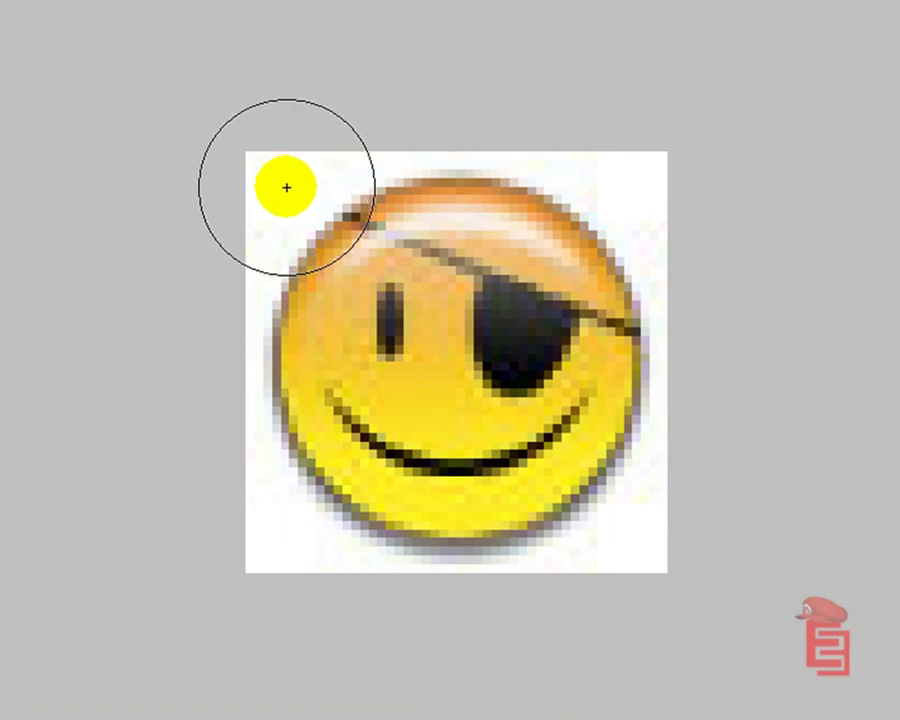
{"action": "left_click", "coordinate": [287, 187]}
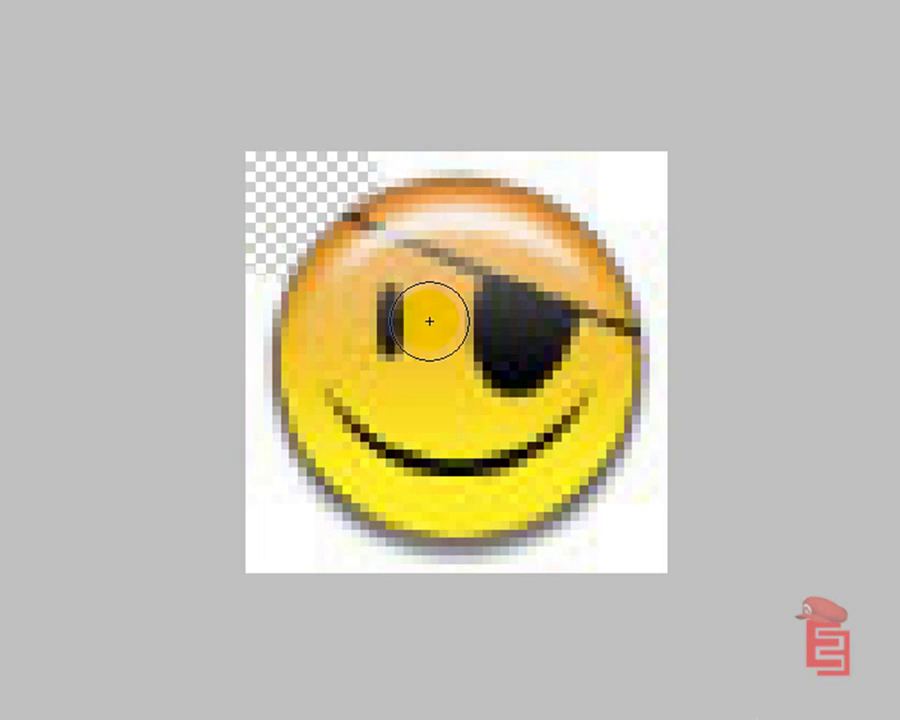
{"action": "left_click", "coordinate": [431, 352]}
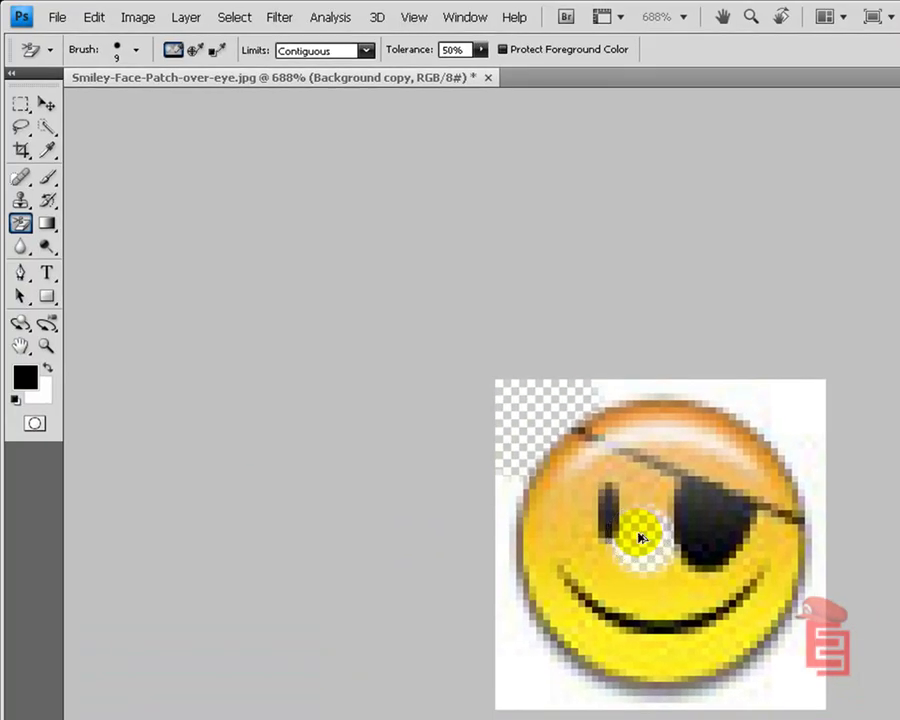
{"action": "left_click", "coordinate": [94, 17]}
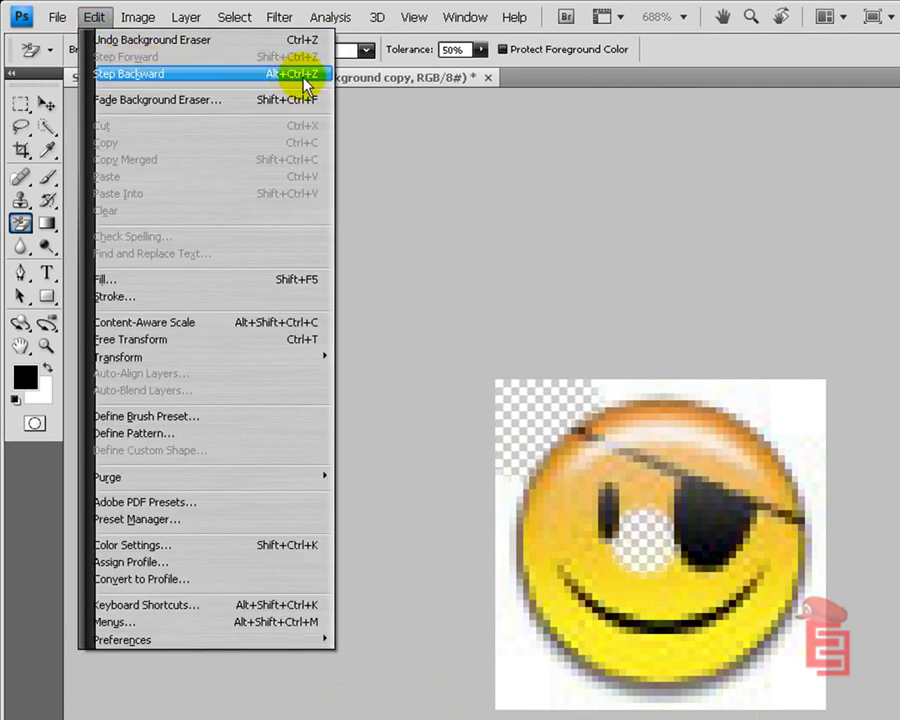
{"action": "left_click", "coordinate": [165, 76]}
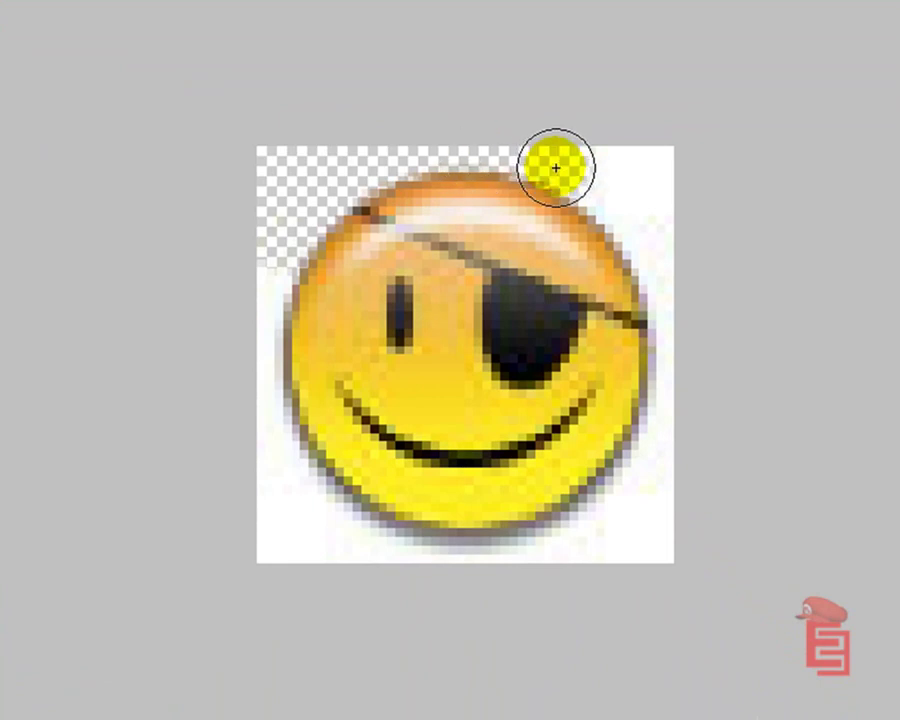
Resize the brush and erase the white along the right edge, below the face, and left edge.
{"action": "key", "text": "bracketright"}
{"action": "key", "text": "bracketright"}
{"action": "key", "text": "bracketright"}
{"action": "key", "text": "bracketleft"}
{"action": "key", "text": "bracketleft"}
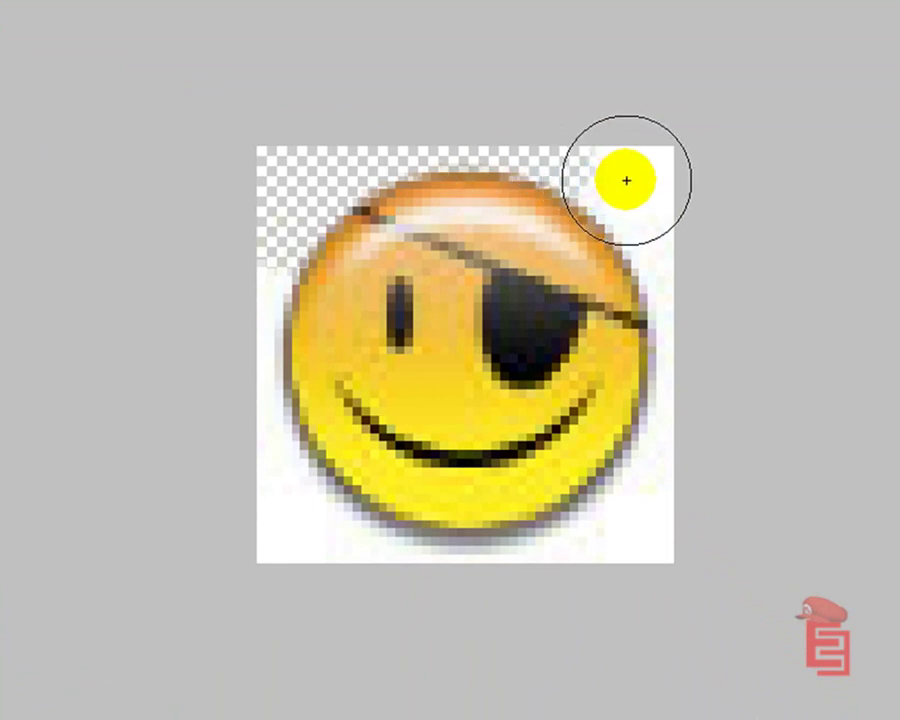
{"action": "key", "text": "bracketleft"}
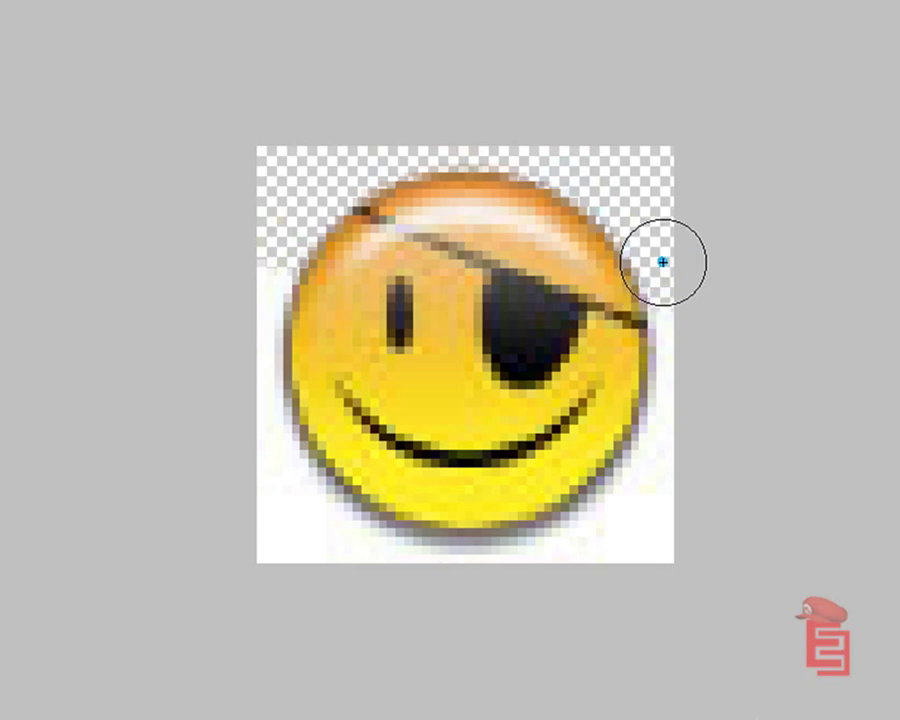
{"action": "mouse_move", "coordinate": [662, 261]}
{"action": "left_mouse_down"}
{"action": "mouse_move", "coordinate": [673, 346]}
{"action": "mouse_move", "coordinate": [655, 408]}
{"action": "mouse_move", "coordinate": [653, 478]}
{"action": "mouse_move", "coordinate": [641, 512]}
{"action": "mouse_move", "coordinate": [573, 538]}
{"action": "left_mouse_up"}
{"action": "left_click_drag", "start_coordinate": [484, 560], "coordinate": [478, 558]}
{"action": "left_click_drag", "start_coordinate": [370, 550], "coordinate": [420, 556]}
{"action": "left_click_drag", "start_coordinate": [287, 528], "coordinate": [285, 528]}
{"action": "left_click_drag", "start_coordinate": [271, 436], "coordinate": [271, 437]}
{"action": "left_click_drag", "start_coordinate": [263, 352], "coordinate": [263, 354]}
{"action": "left_click_drag", "start_coordinate": [264, 286], "coordinate": [266, 287]}
{"action": "left_click_drag", "start_coordinate": [279, 376], "coordinate": [282, 370]}
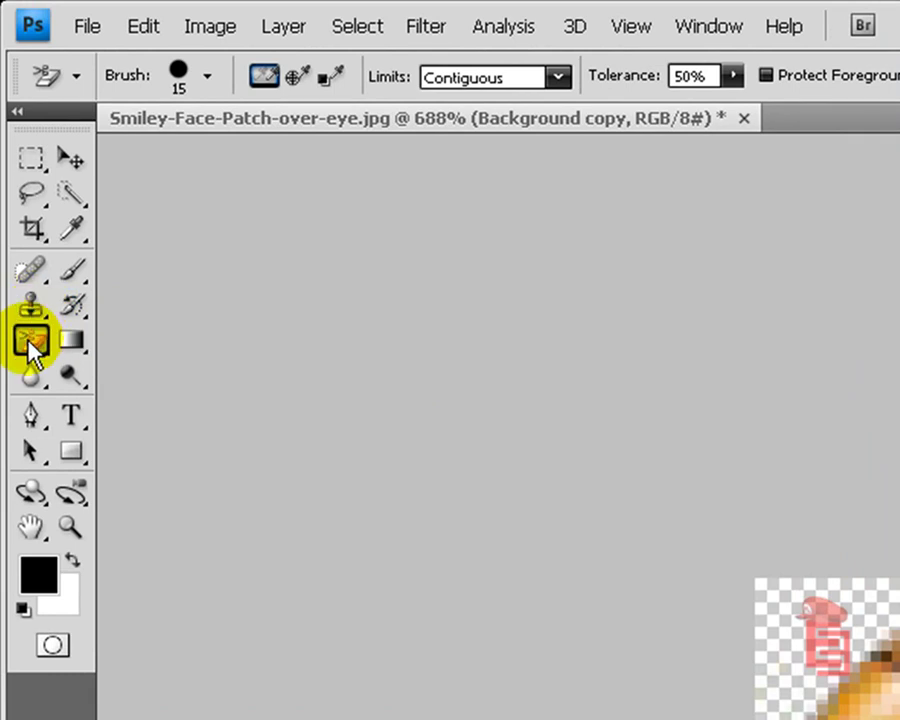
Switch to the plain Eraser, undo an accidental diagonal stripe, and shrink the brush.
{"action": "left_click", "coordinate": [30, 341]}
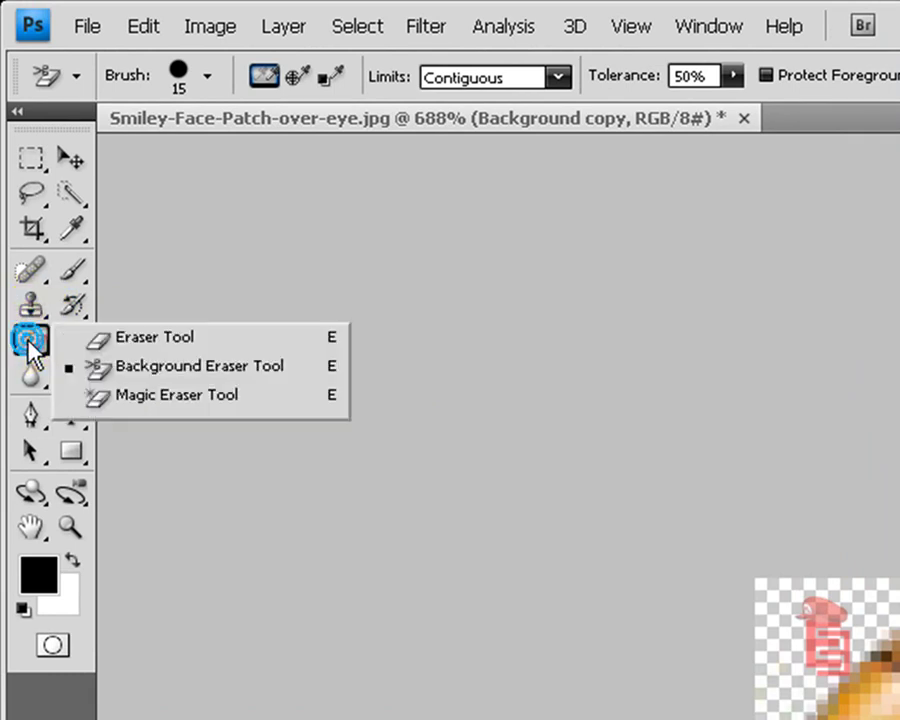
{"action": "left_click", "coordinate": [152, 340]}
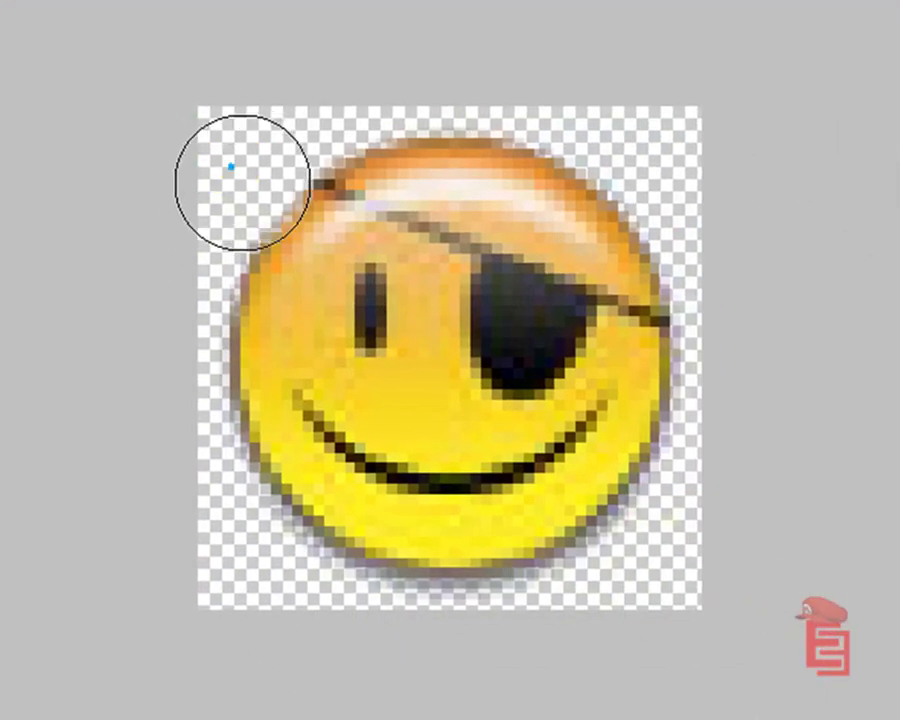
{"action": "mouse_move", "coordinate": [231, 167]}
{"action": "left_mouse_down"}
{"action": "mouse_move", "coordinate": [577, 452]}
{"action": "mouse_move", "coordinate": [542, 412]}
{"action": "mouse_move", "coordinate": [487, 283]}
{"action": "left_mouse_up"}
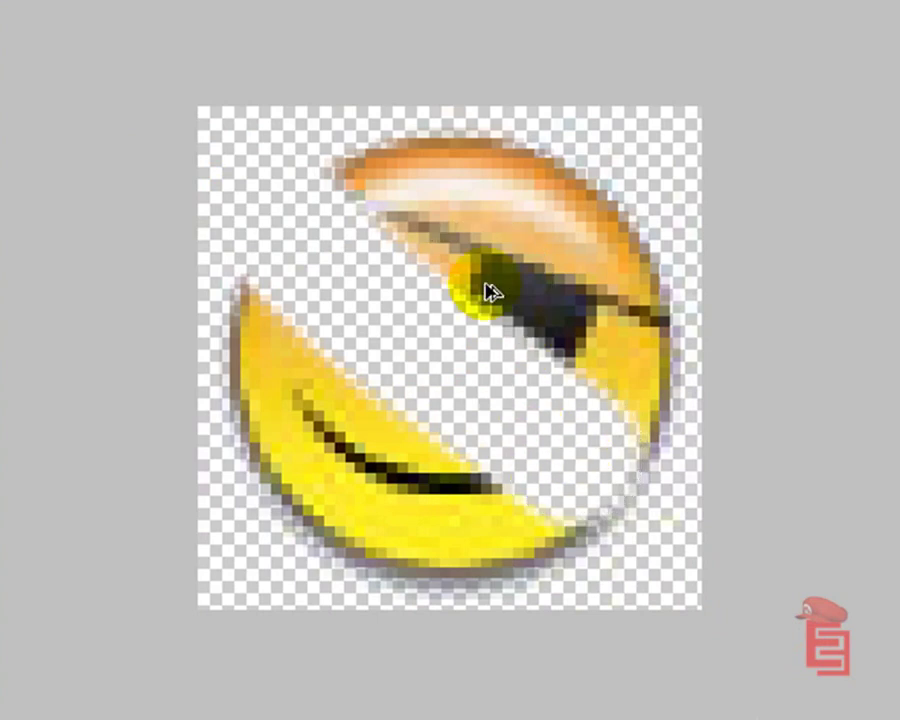
{"action": "key", "text": "ctrl+alt+z"}
{"action": "key", "text": "ctrl+alt+z"}
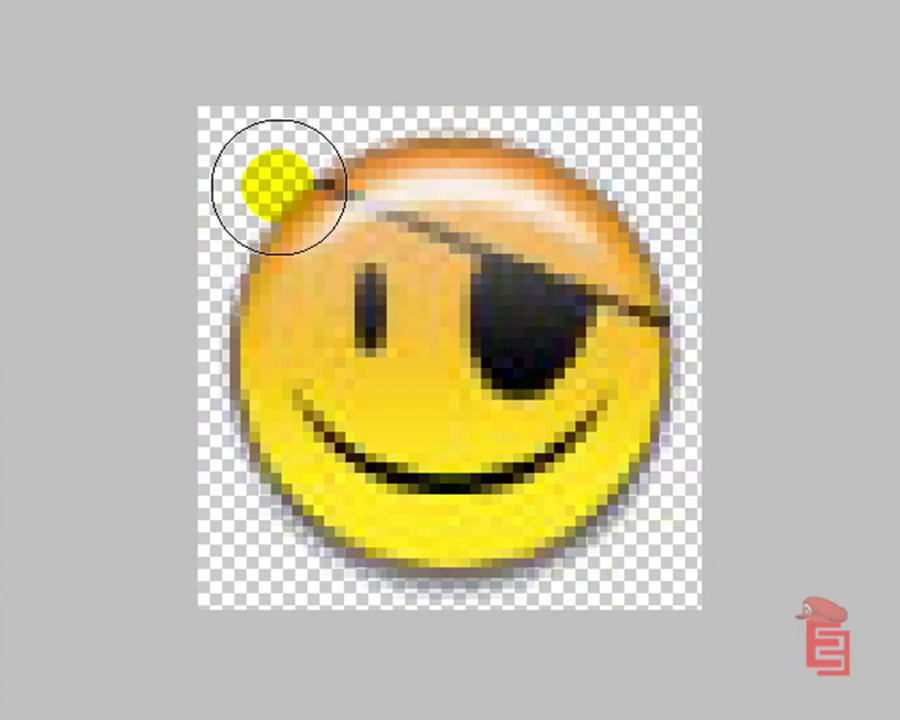
{"action": "key", "text": "bracketleft"}
{"action": "key", "text": "bracketleft"}
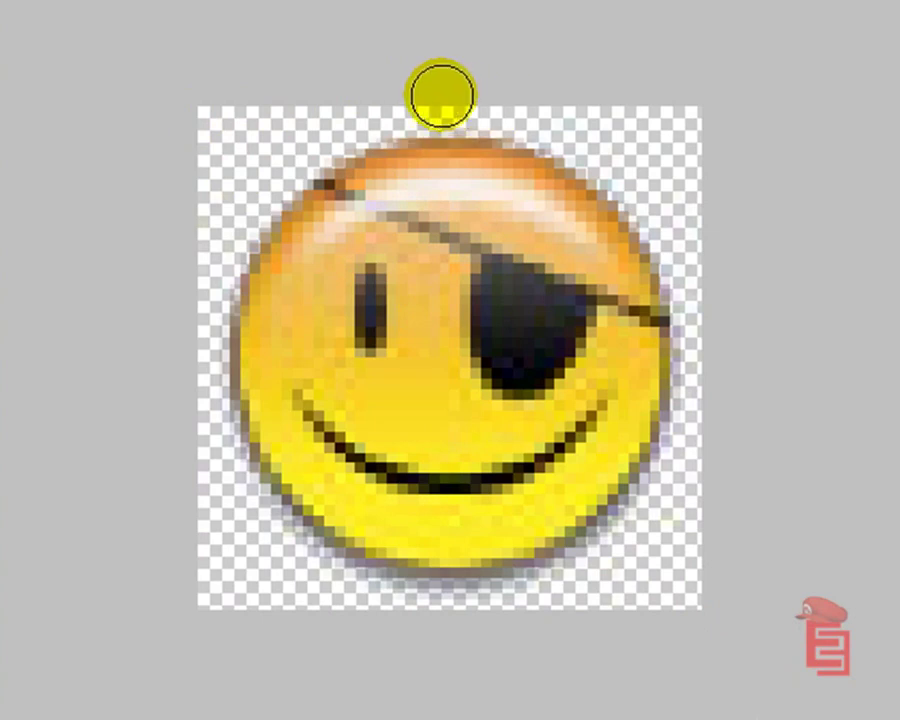
Click away the remaining white edge pixels around the smiley and bring up the File menu.
{"action": "left_click", "coordinate": [315, 120]}
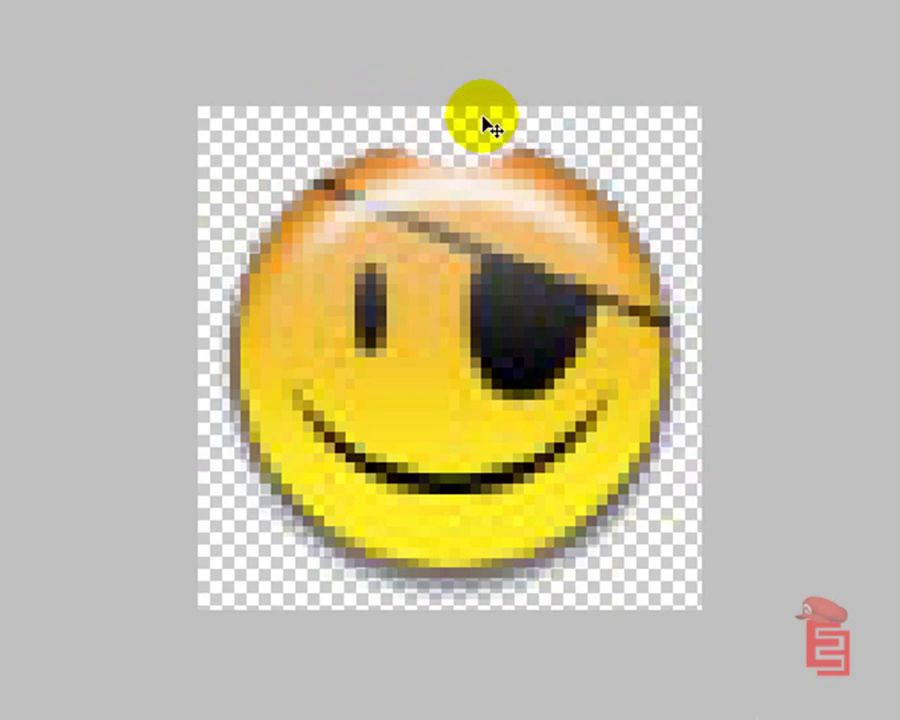
{"action": "left_click", "coordinate": [310, 113]}
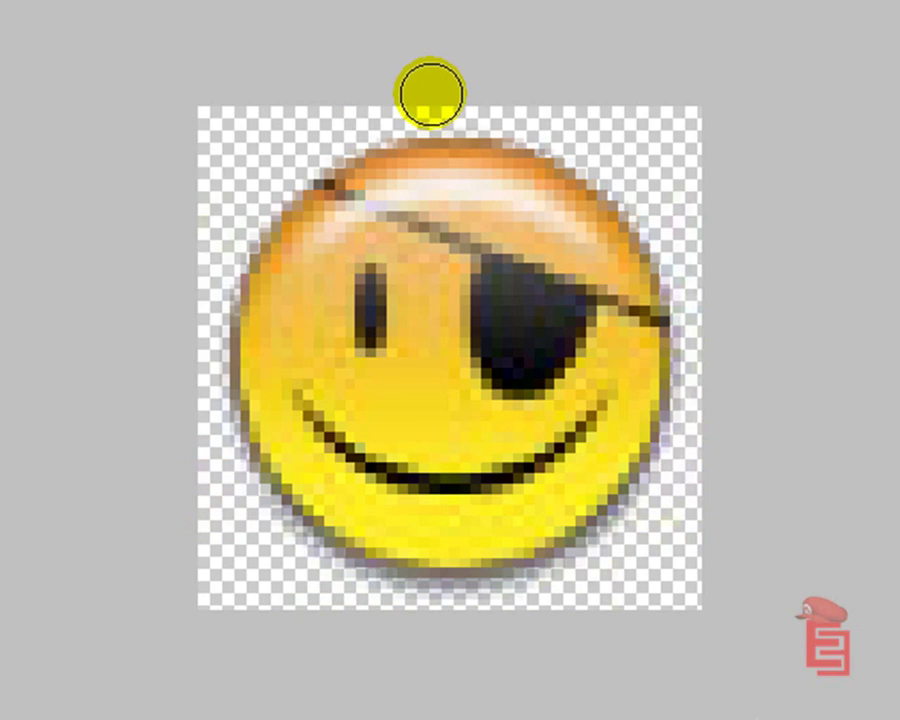
{"action": "left_click", "coordinate": [432, 94]}
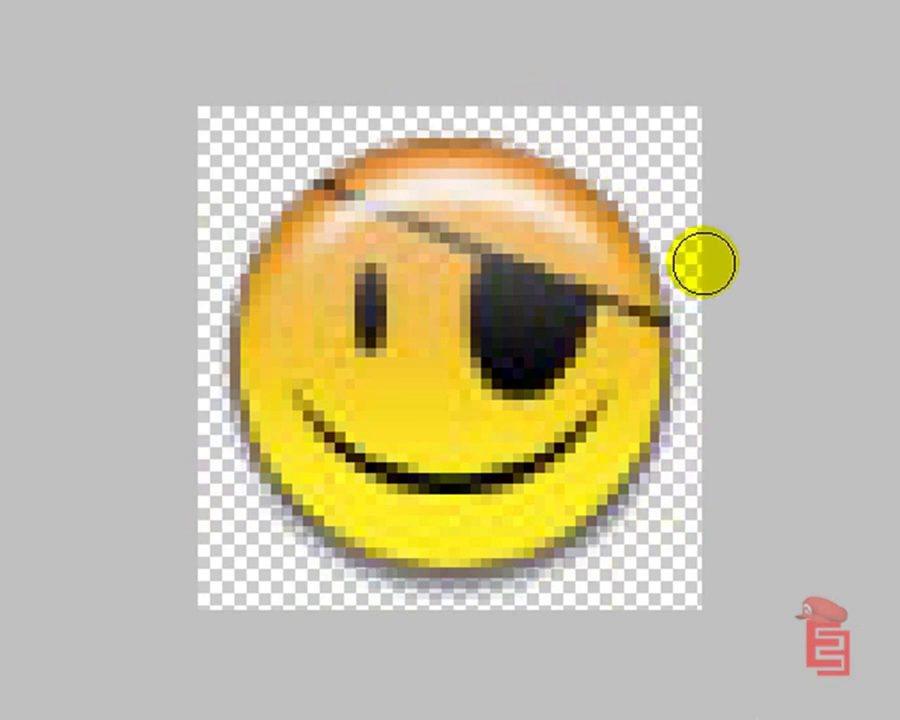
{"action": "left_click", "coordinate": [709, 293]}
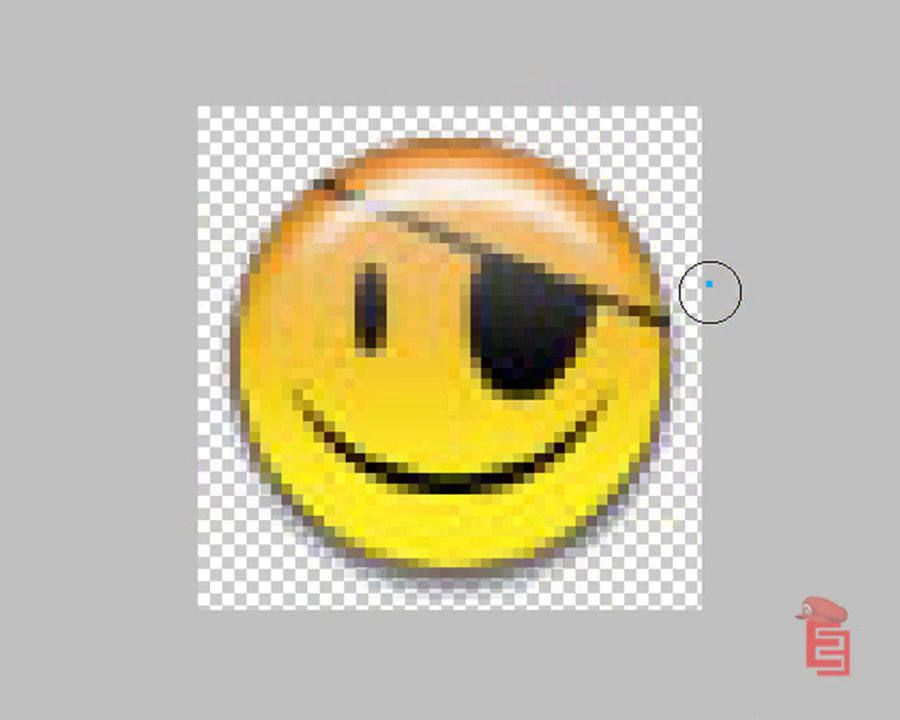
{"action": "left_click", "coordinate": [697, 466]}
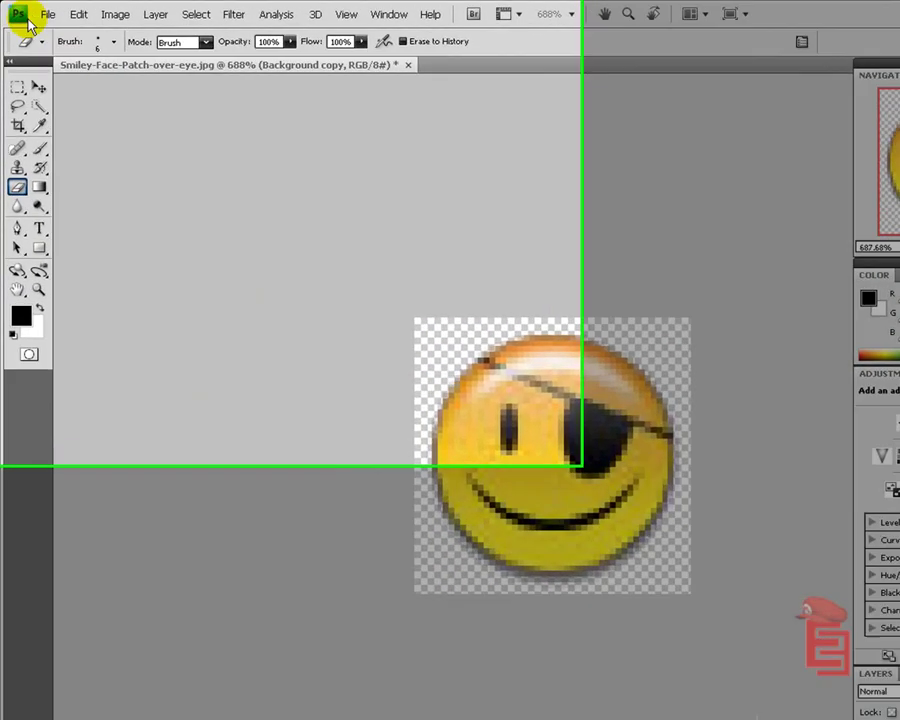
{"action": "left_click", "coordinate": [38, 12]}
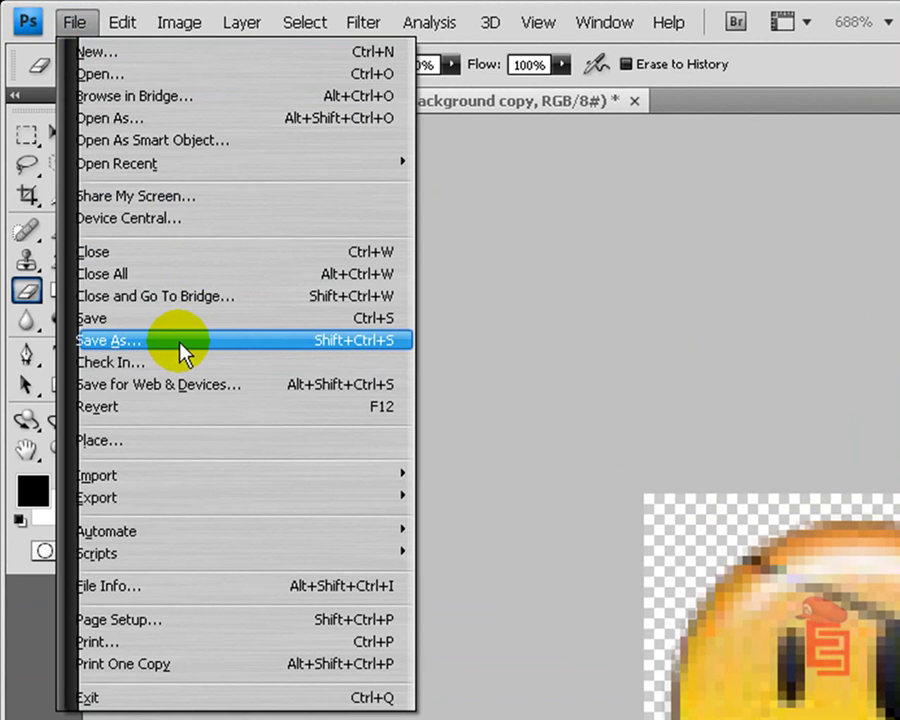
{"action": "mouse_move", "coordinate": [620, 24]}
{"action": "key", "text": "Escape"}
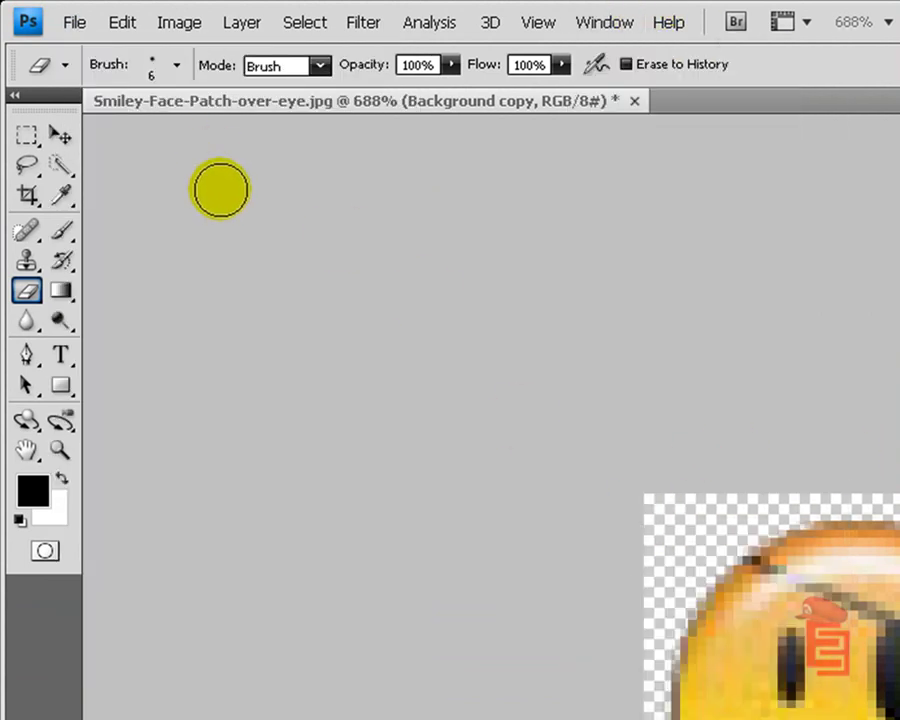
{"action": "left_click", "coordinate": [72, 20]}
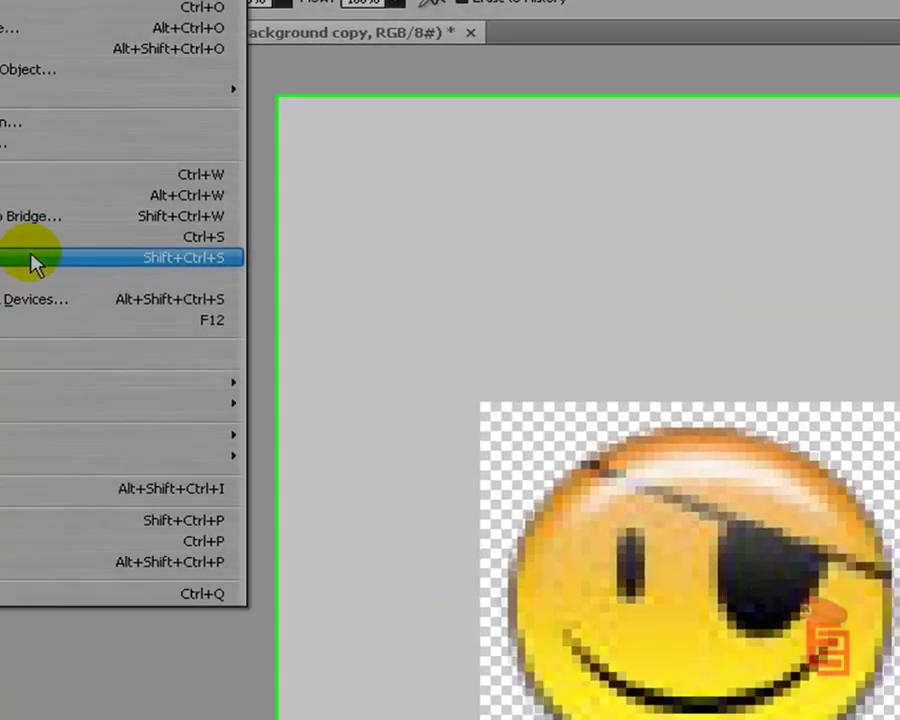
{"action": "left_click", "coordinate": [35, 262]}
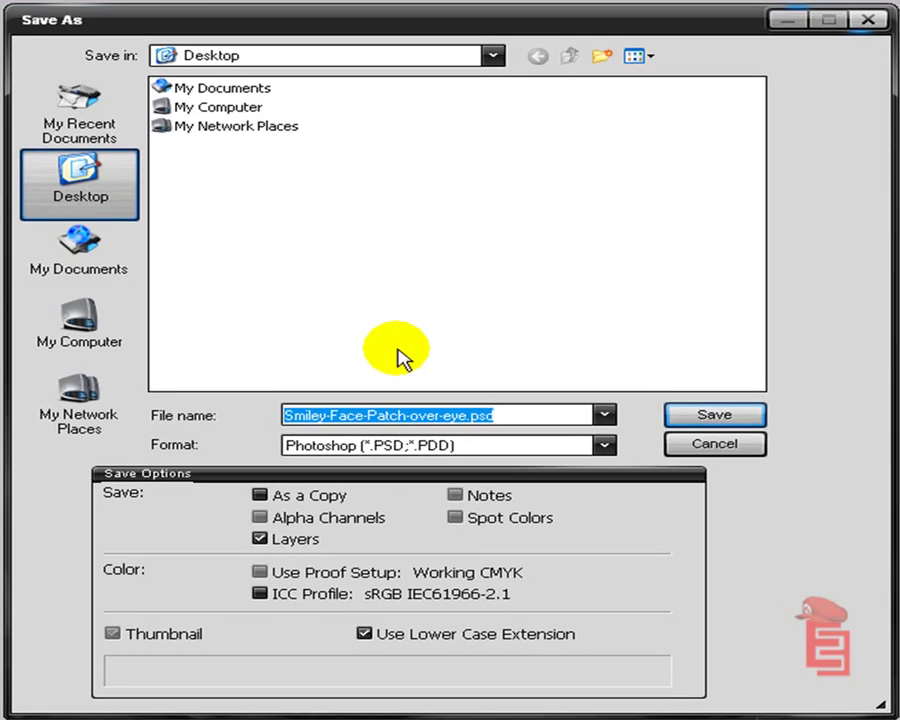
{"action": "left_click", "coordinate": [430, 444]}
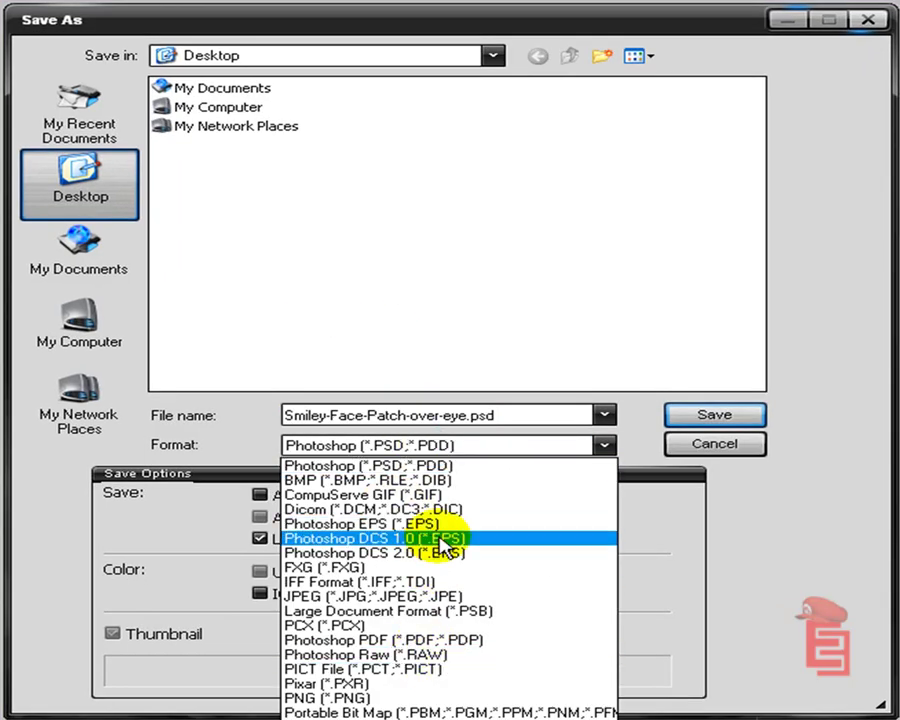
{"action": "left_click", "coordinate": [760, 443]}
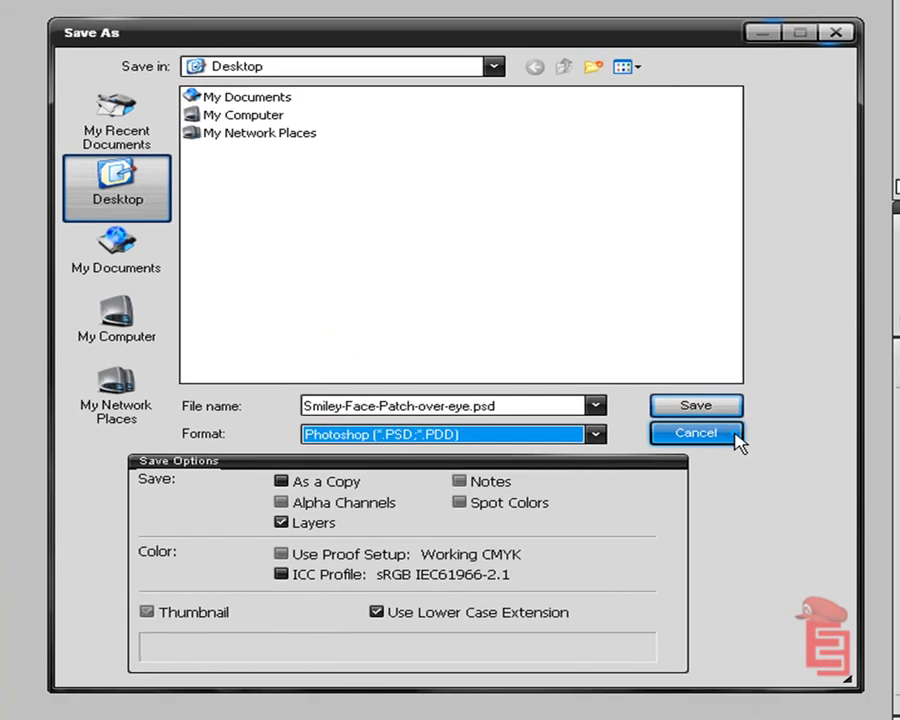
{"action": "left_click", "coordinate": [735, 435]}
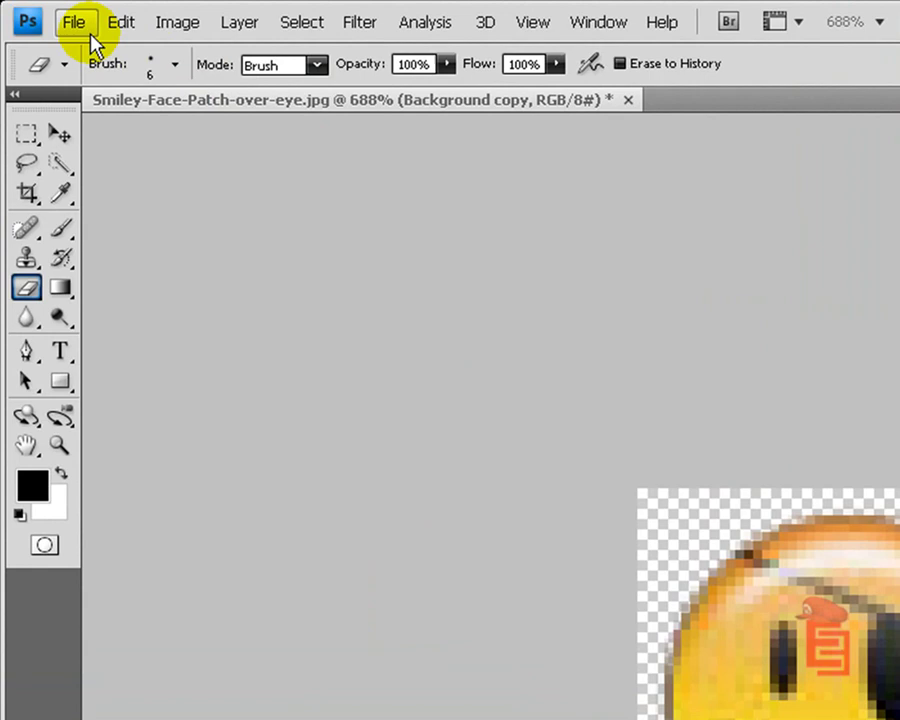
{"action": "left_click", "coordinate": [42, 13]}
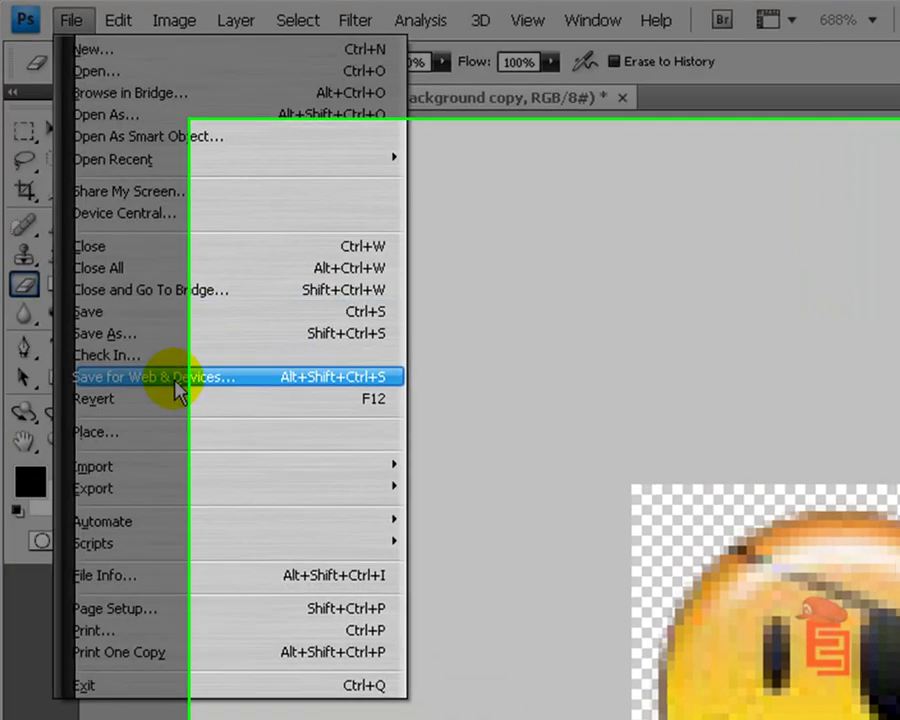
Export the smiley via Save for Web & Devices as a transparent PNG-24 to the Desktop.
{"action": "left_click", "coordinate": [177, 390]}
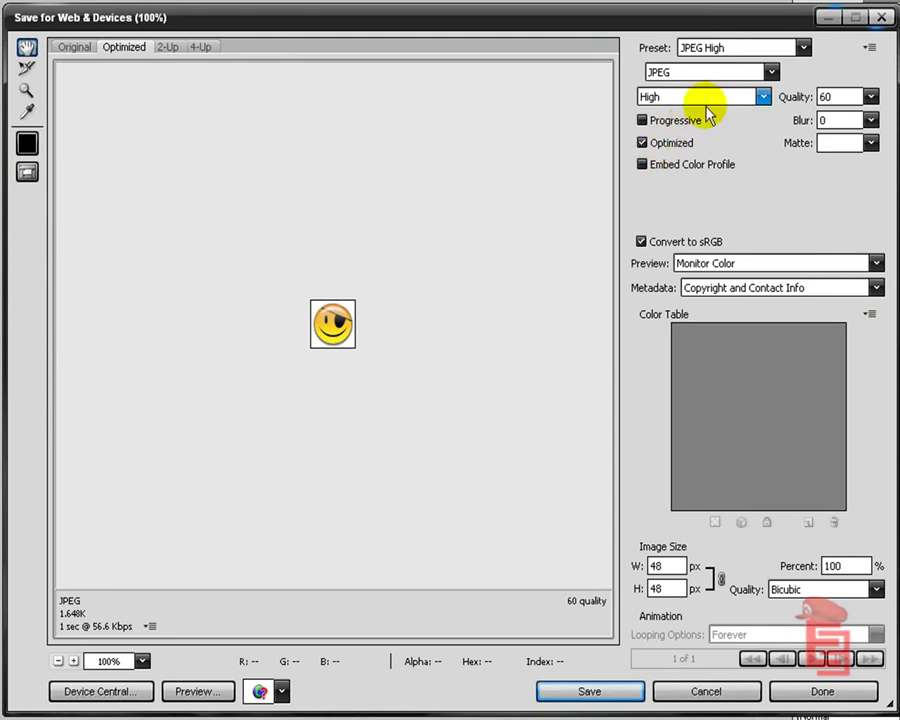
{"action": "left_click", "coordinate": [771, 72]}
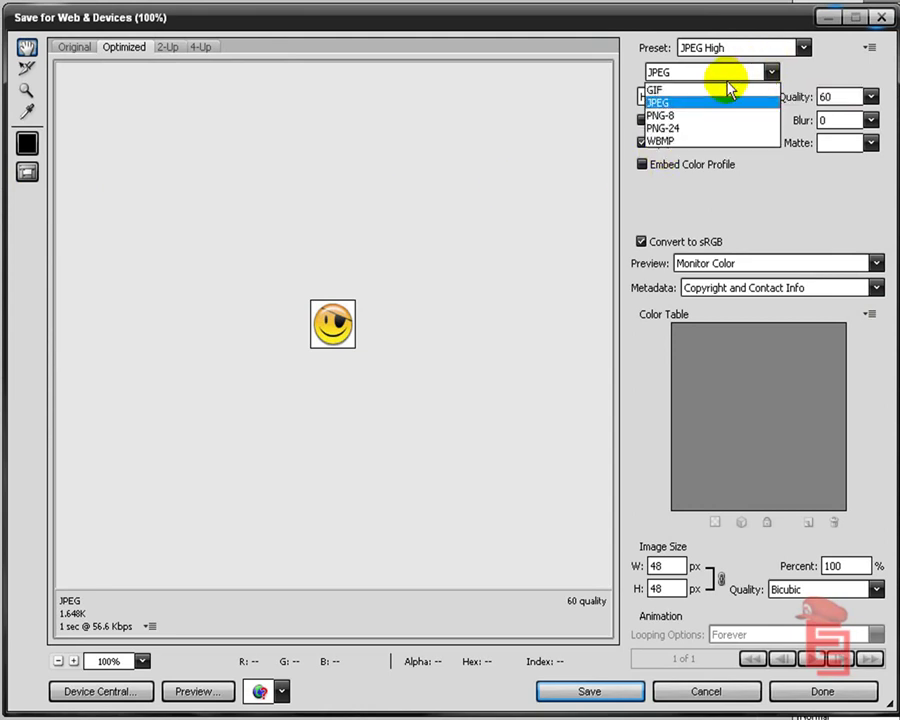
{"action": "left_click", "coordinate": [690, 131]}
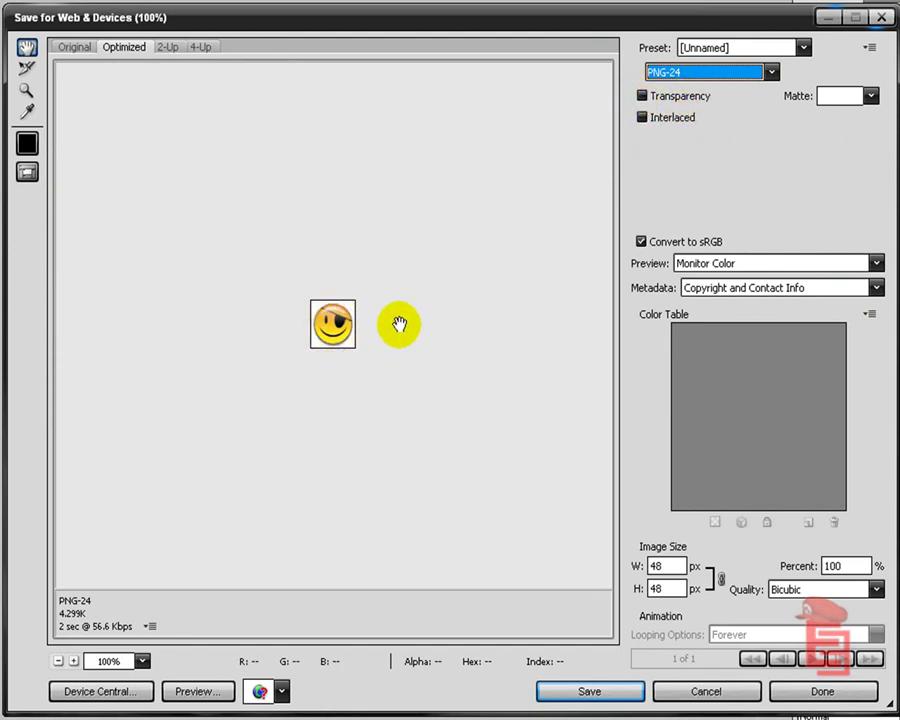
{"action": "left_click", "coordinate": [643, 96]}
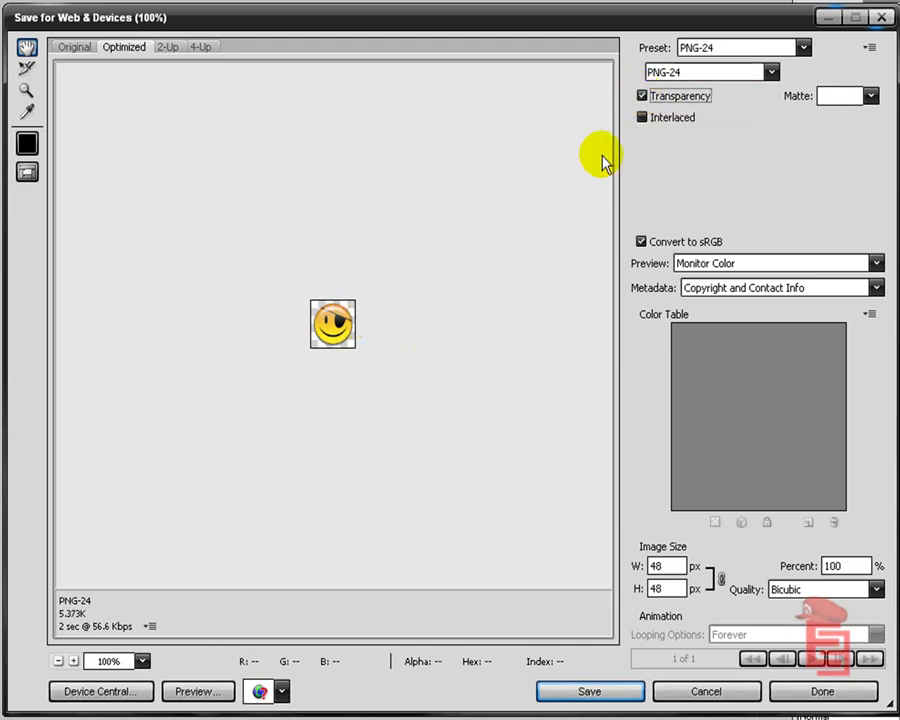
{"action": "left_click", "coordinate": [643, 96]}
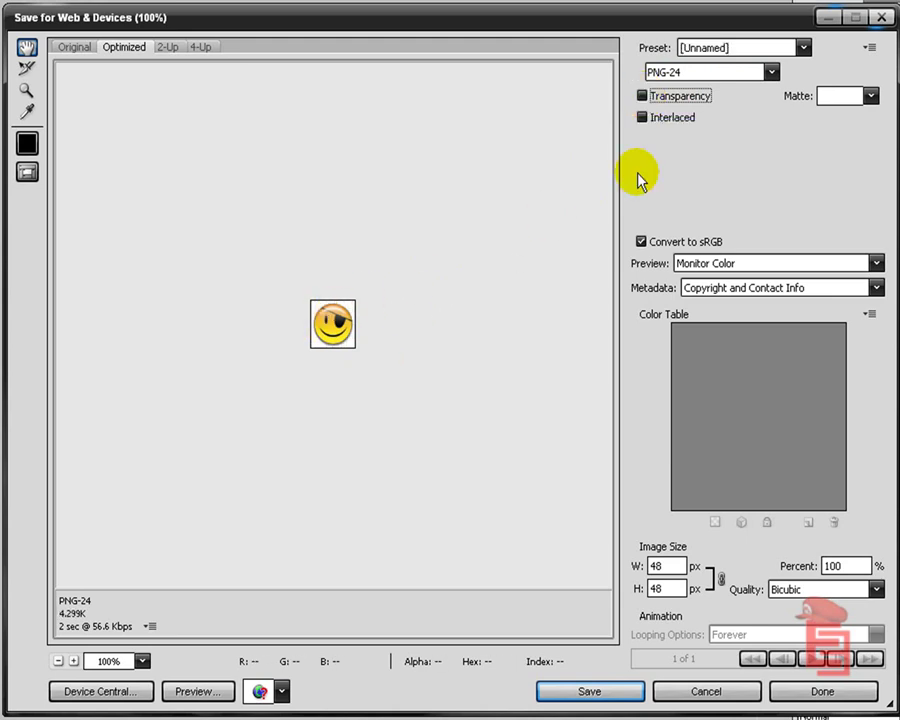
{"action": "left_click", "coordinate": [643, 96]}
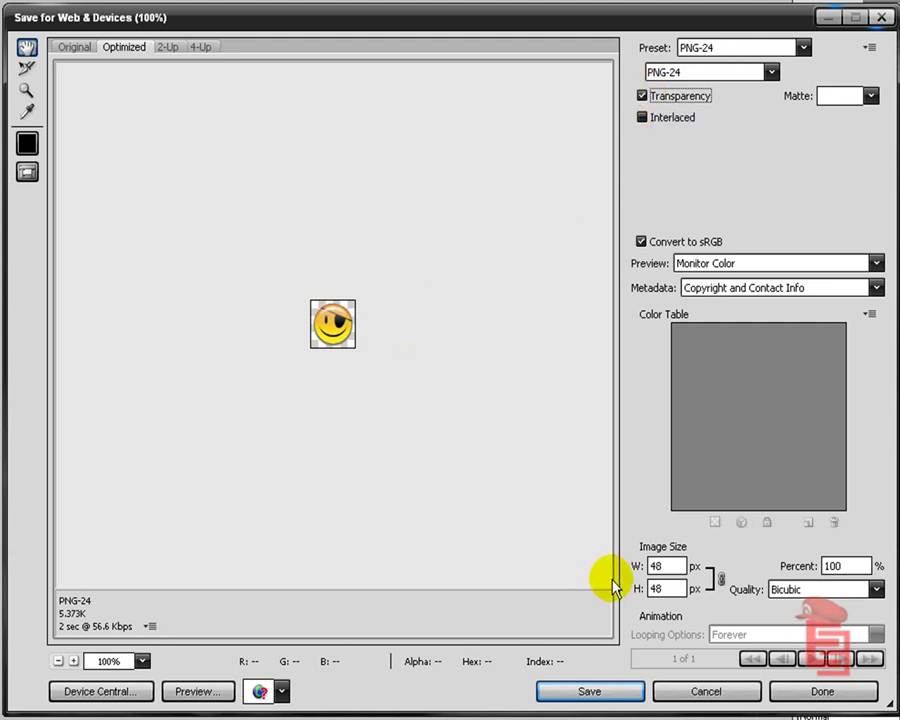
{"action": "left_click", "coordinate": [595, 691]}
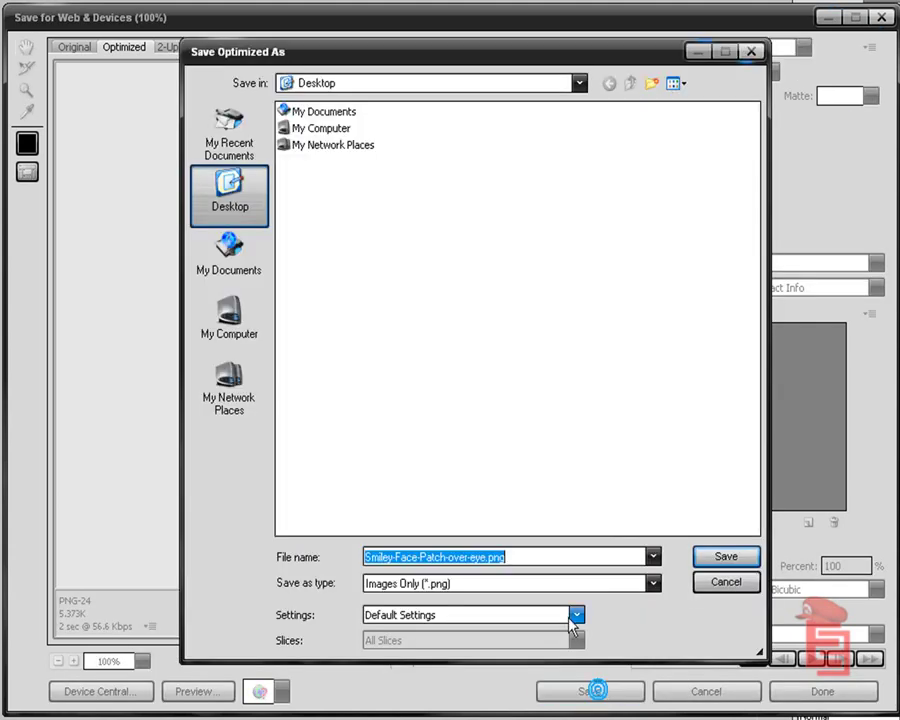
{"action": "left_click", "coordinate": [716, 568]}
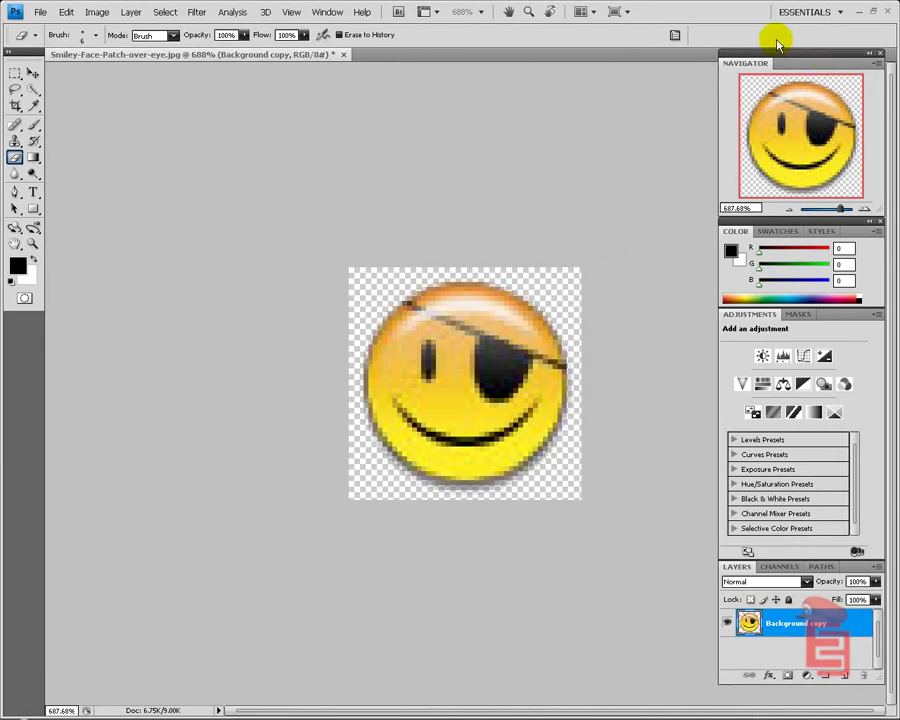
Close the original smiley document without saving its changes.
{"action": "left_click", "coordinate": [344, 55]}
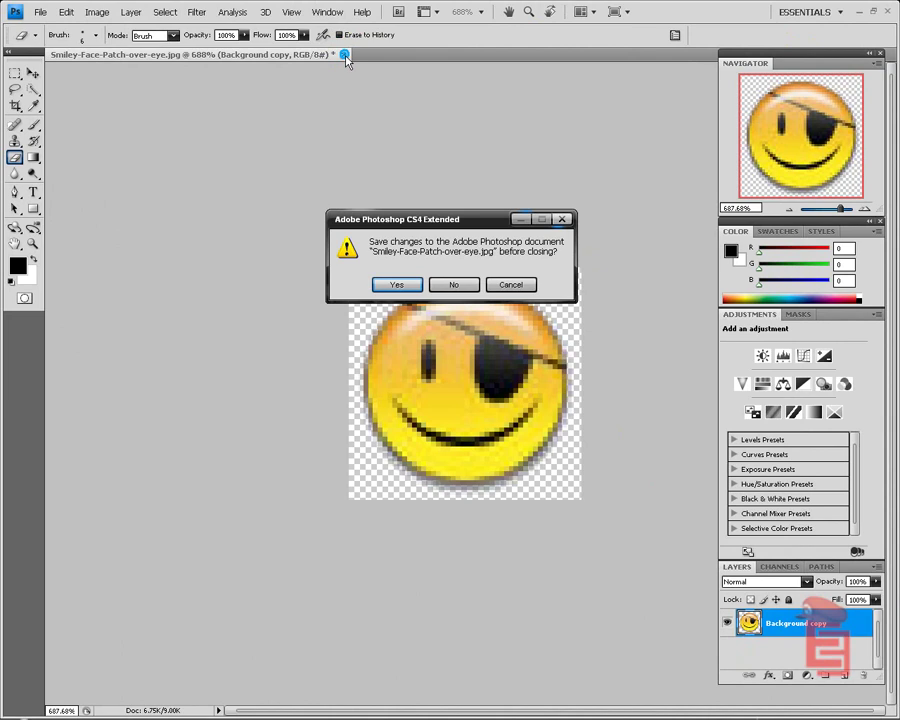
{"action": "left_click", "coordinate": [452, 282]}
{"action": "left_click", "coordinate": [41, 12]}
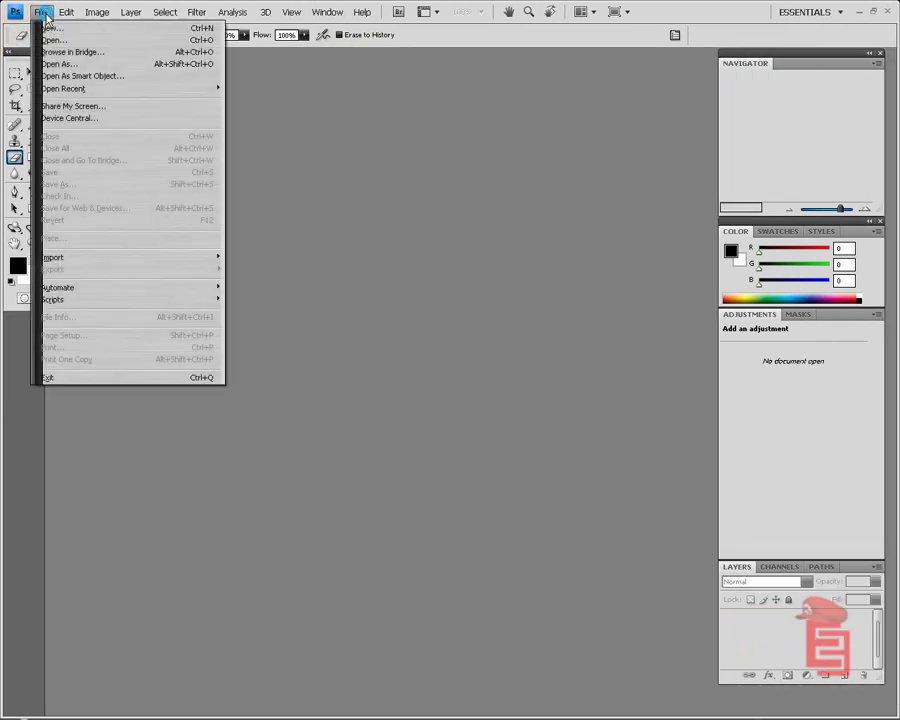
{"action": "left_click", "coordinate": [562, 40]}
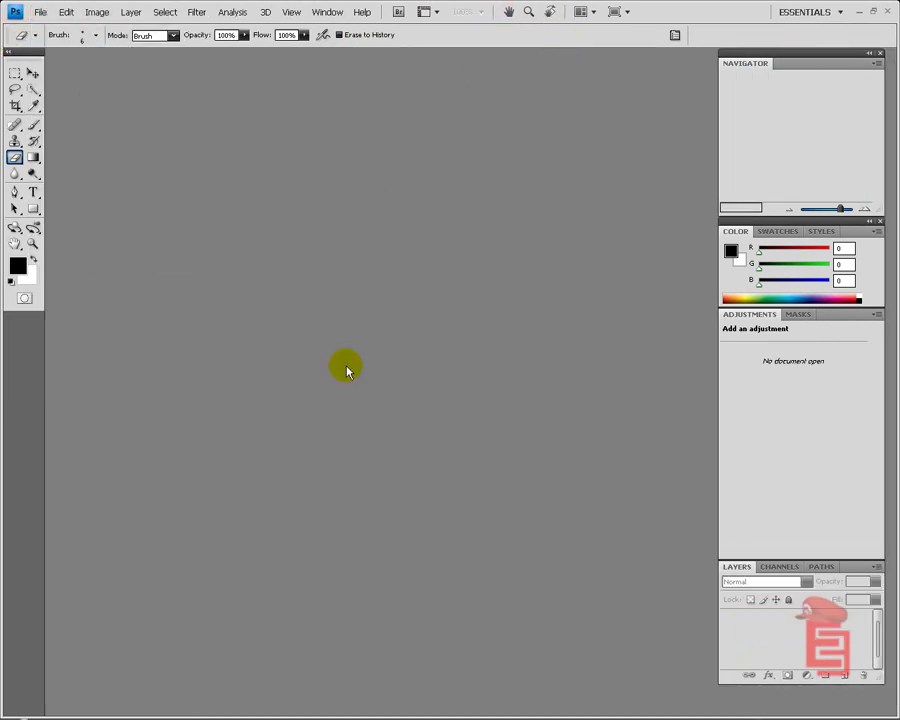
Go to Pics & gRaPhiKz > Graphics > Wallpaper and backgrounds > Cool and drag Windows Logo.jpg into Photoshop.
{"action": "mouse_move", "coordinate": [2, 371]}
{"action": "left_click", "coordinate": [56, 141]}
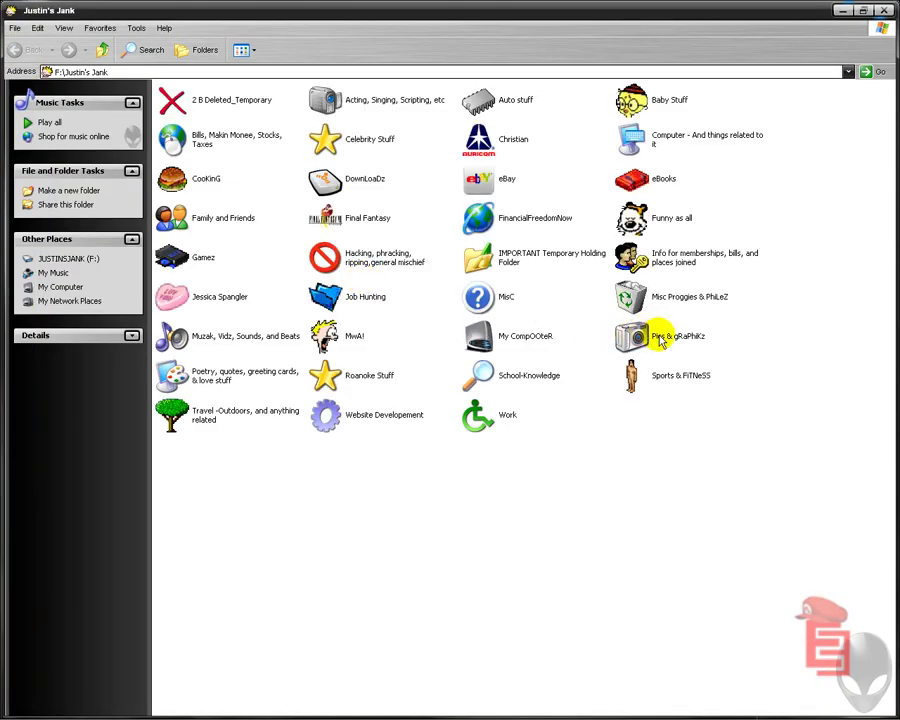
{"action": "double_click", "coordinate": [660, 340]}
{"action": "double_click", "coordinate": [648, 126]}
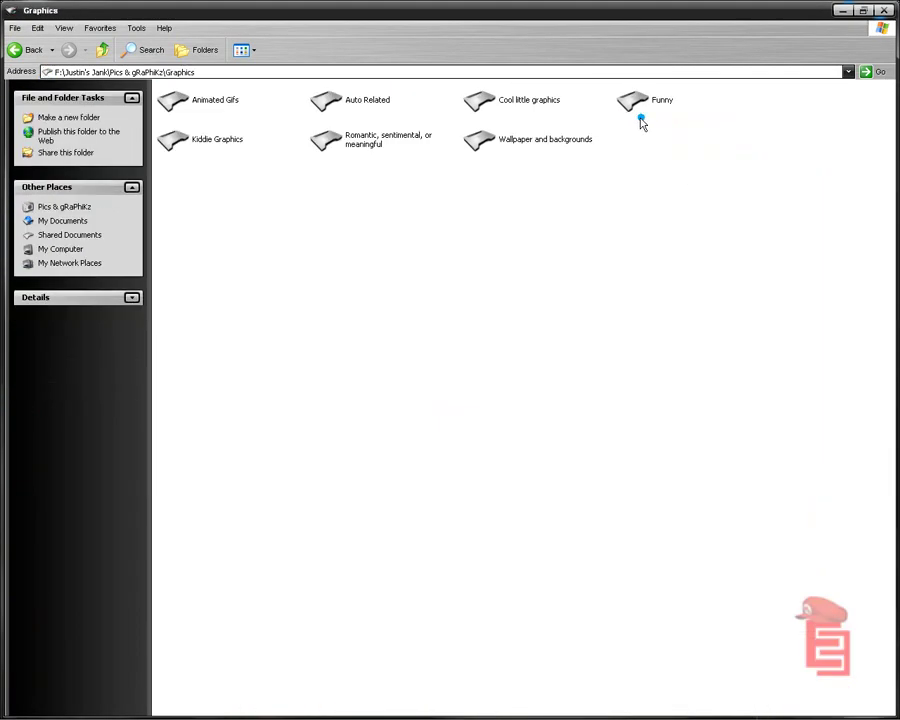
{"action": "double_click", "coordinate": [530, 139]}
{"action": "double_click", "coordinate": [286, 653]}
{"action": "scroll", "coordinate": [463, 518], "scroll_direction": "down", "scroll_amount": 1}
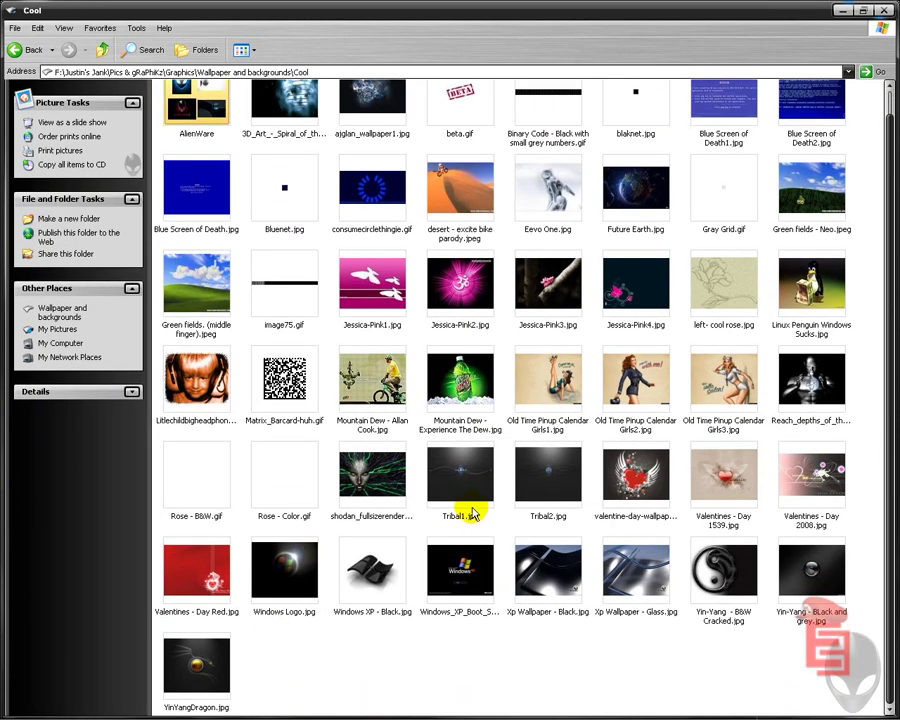
{"action": "left_click", "coordinate": [285, 570]}
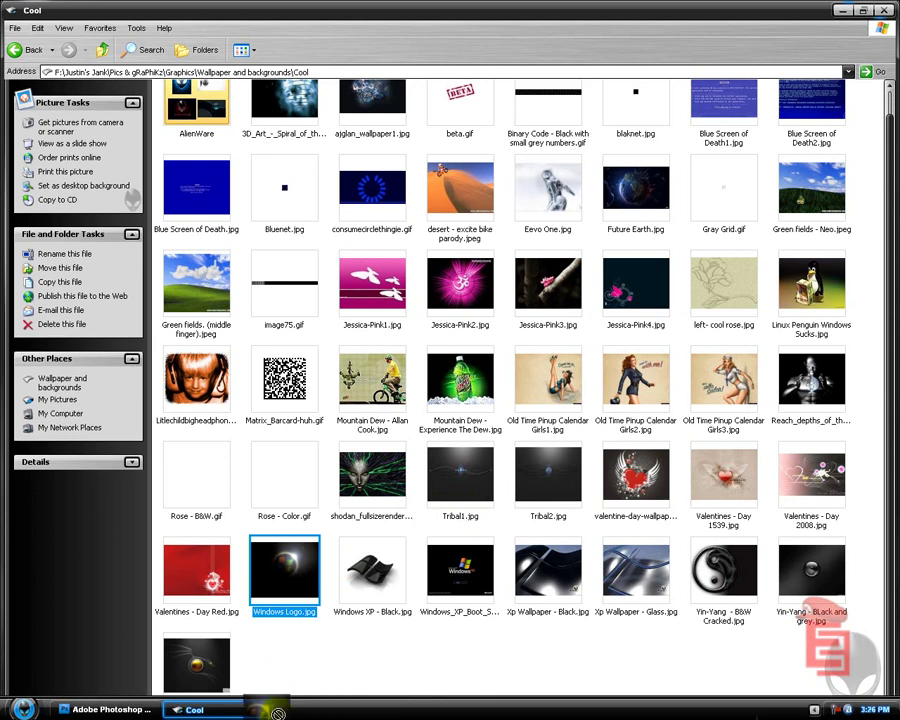
{"action": "left_click_drag", "start_coordinate": [253, 710], "coordinate": [327, 394]}
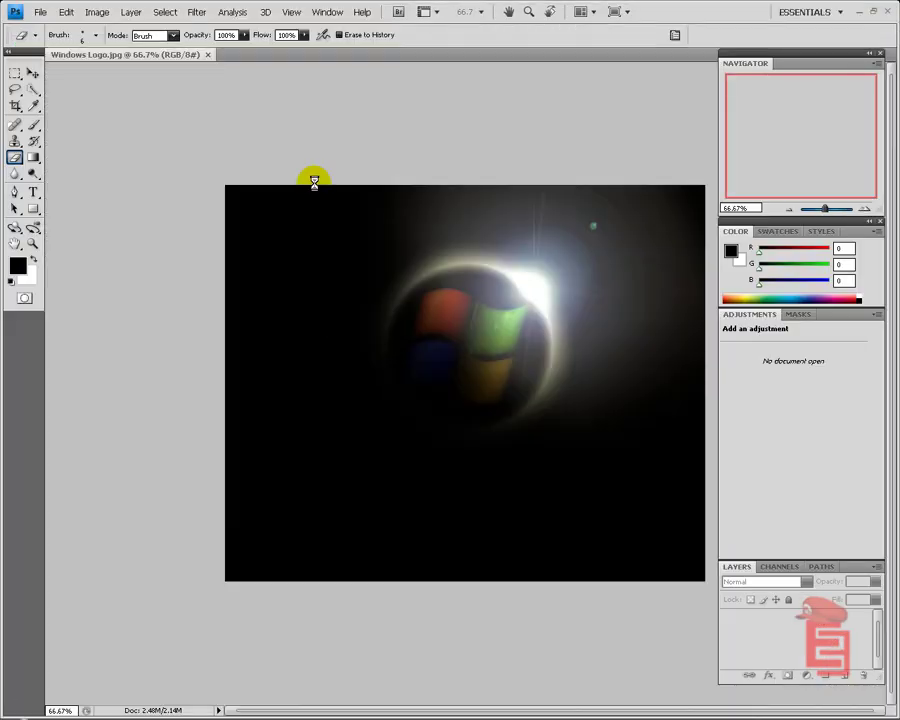
Restore Photoshop, close Explorer, and open Smiley-Face-Patch-over-eye.png from the desktop in a floating window.
{"action": "double_click", "coordinate": [680, 12]}
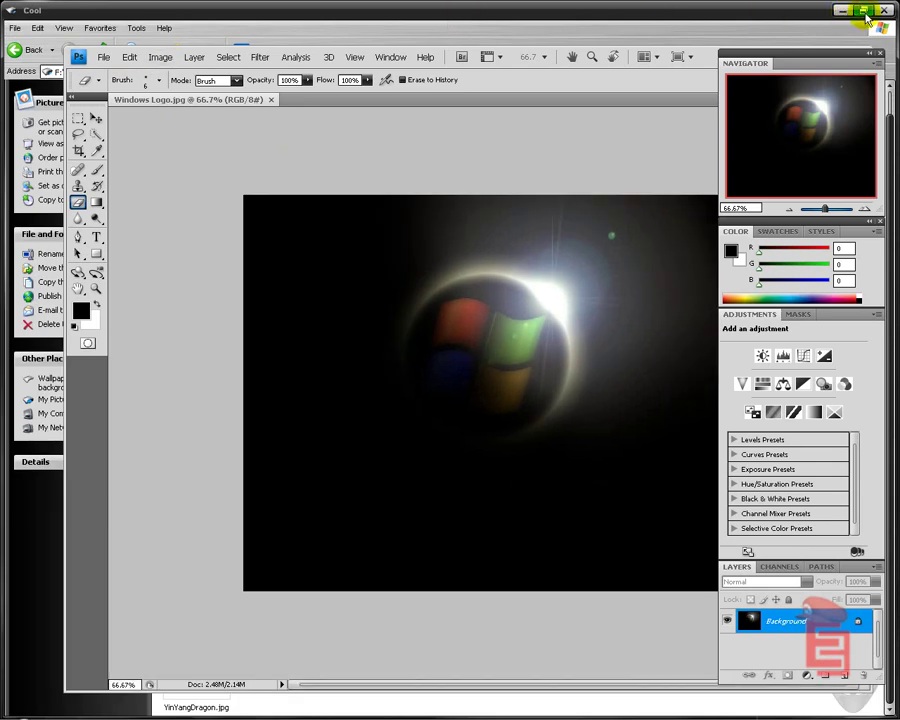
{"action": "left_click", "coordinate": [884, 10]}
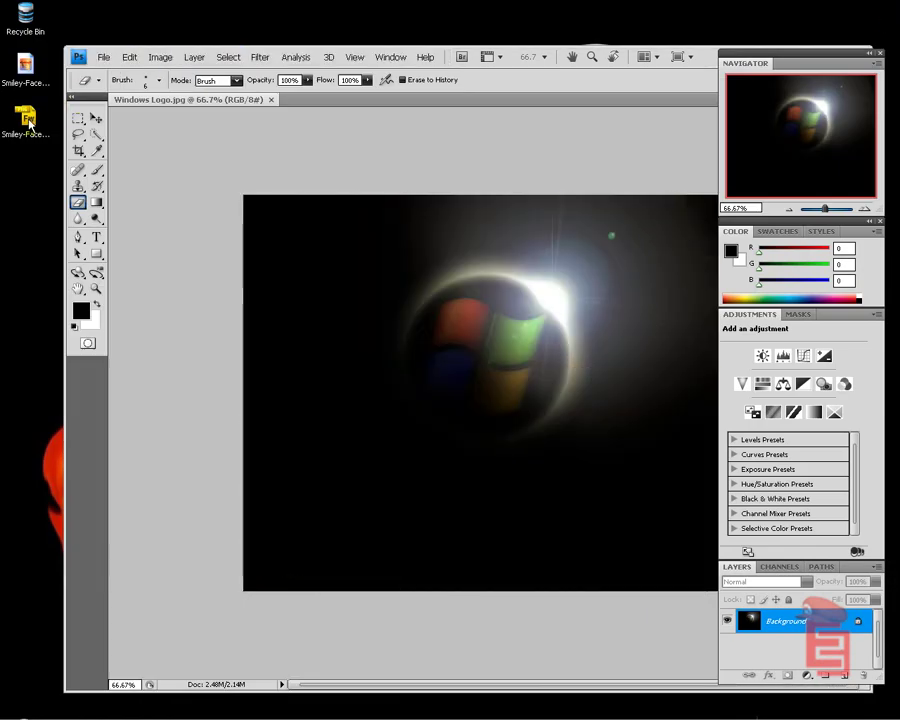
{"action": "left_click_drag", "start_coordinate": [203, 230], "coordinate": [201, 221]}
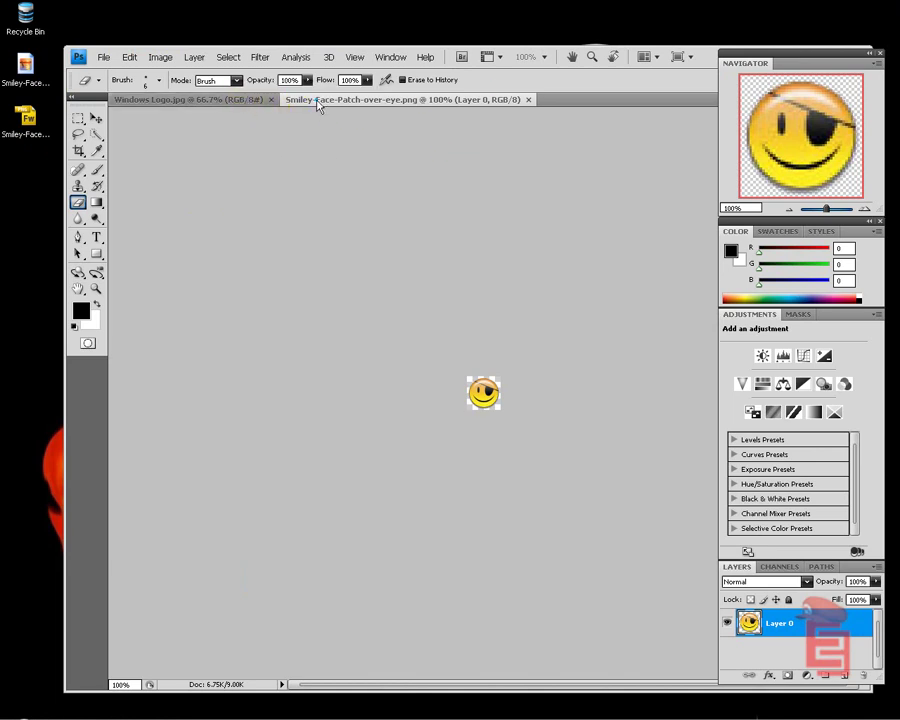
{"action": "left_click_drag", "start_coordinate": [315, 110], "coordinate": [176, 188]}
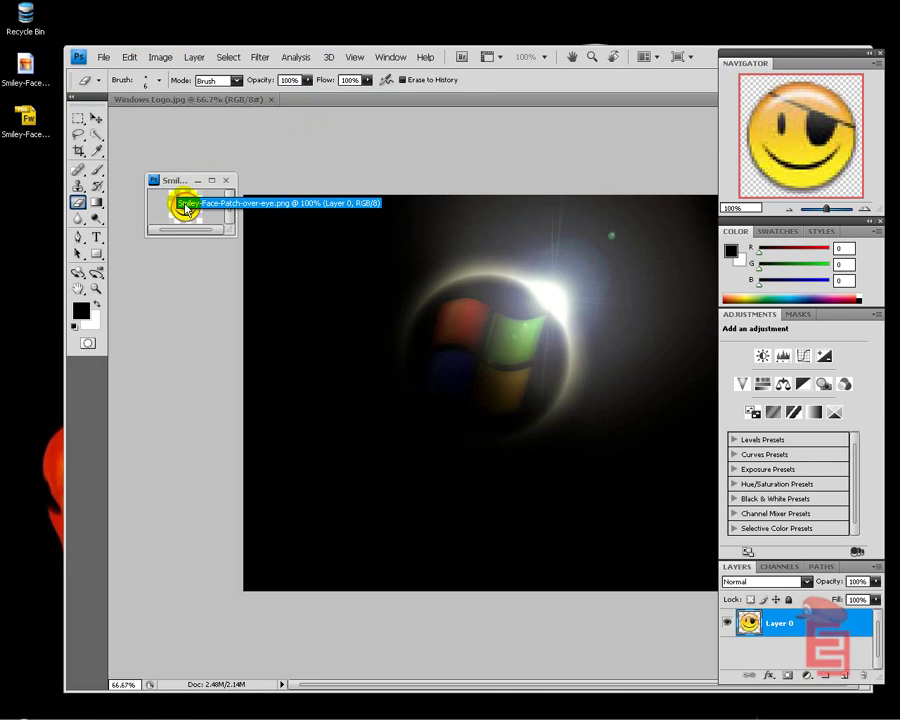